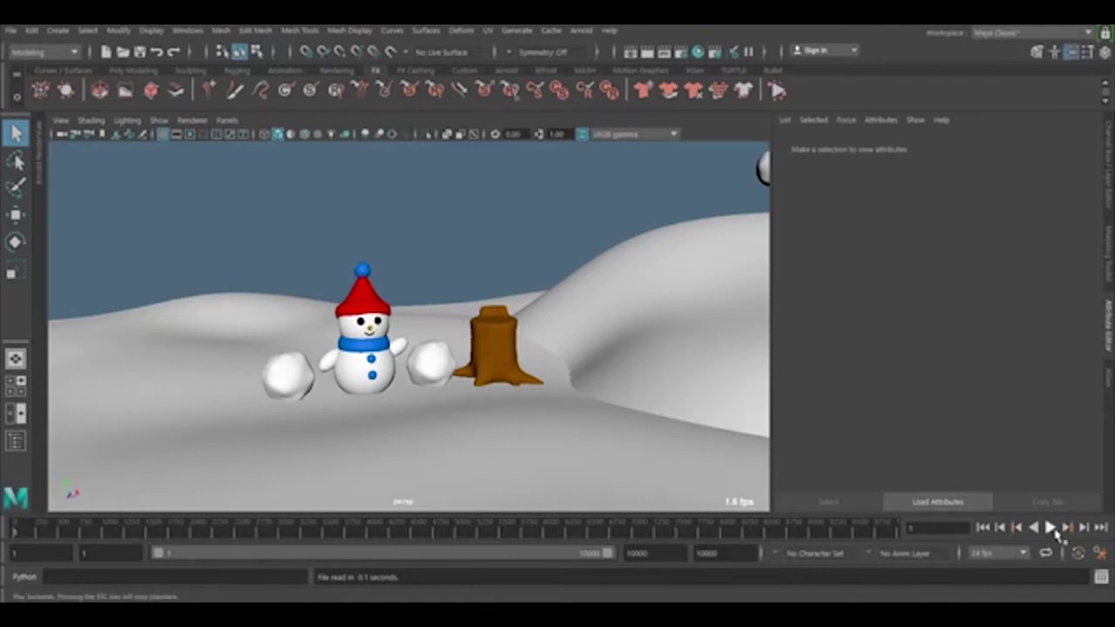
Play the nParticle snowfall simulation and stop it at frame 377
click(1050, 528)
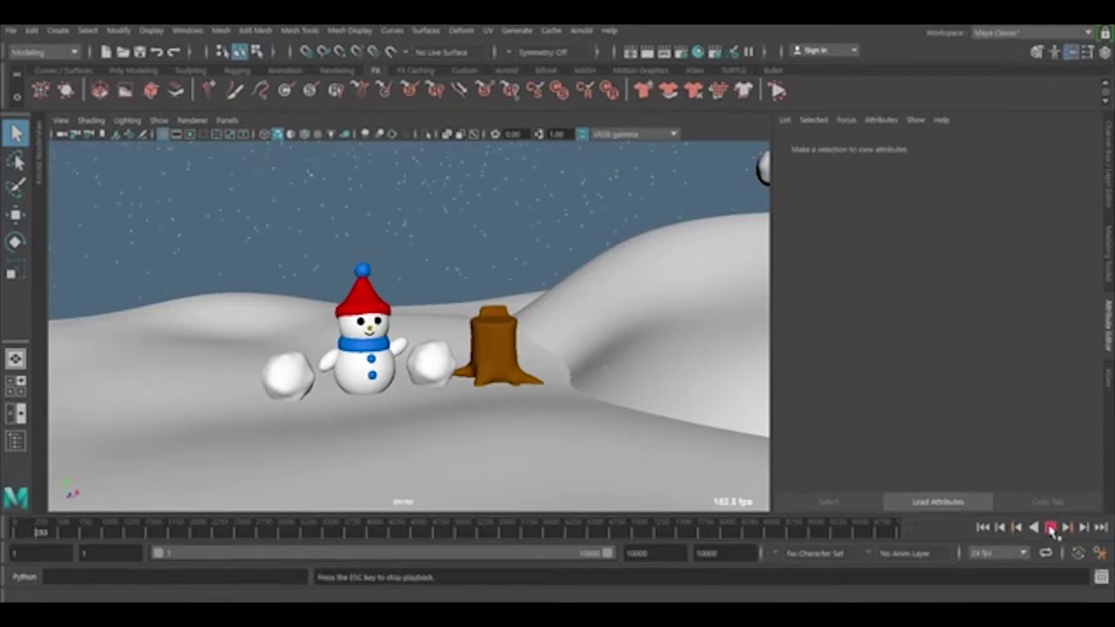
click(1050, 527)
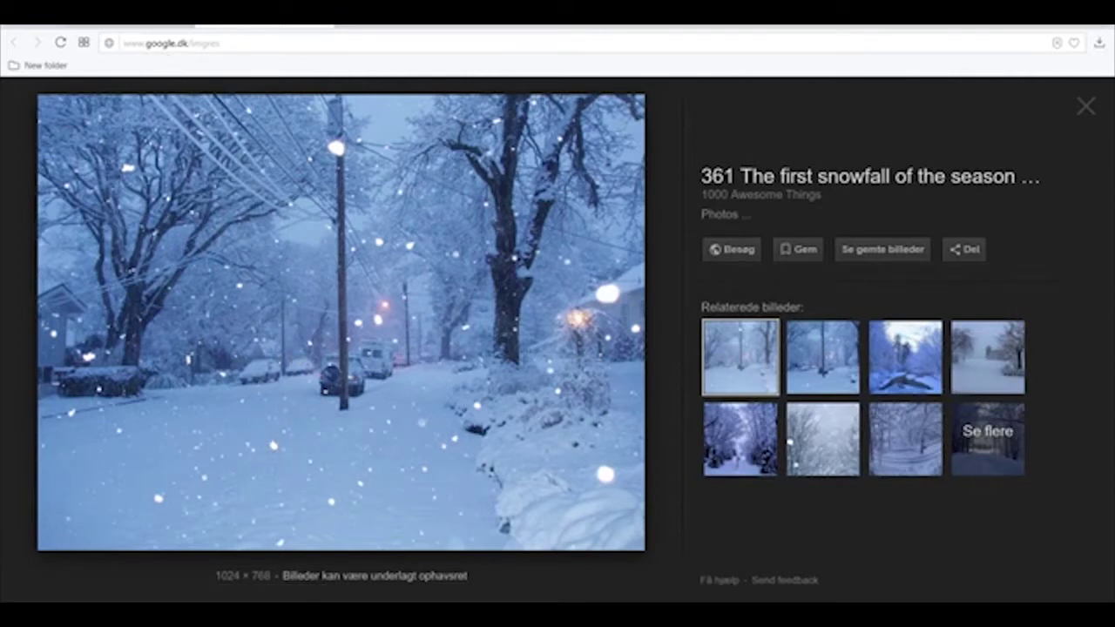
click(166, 16)
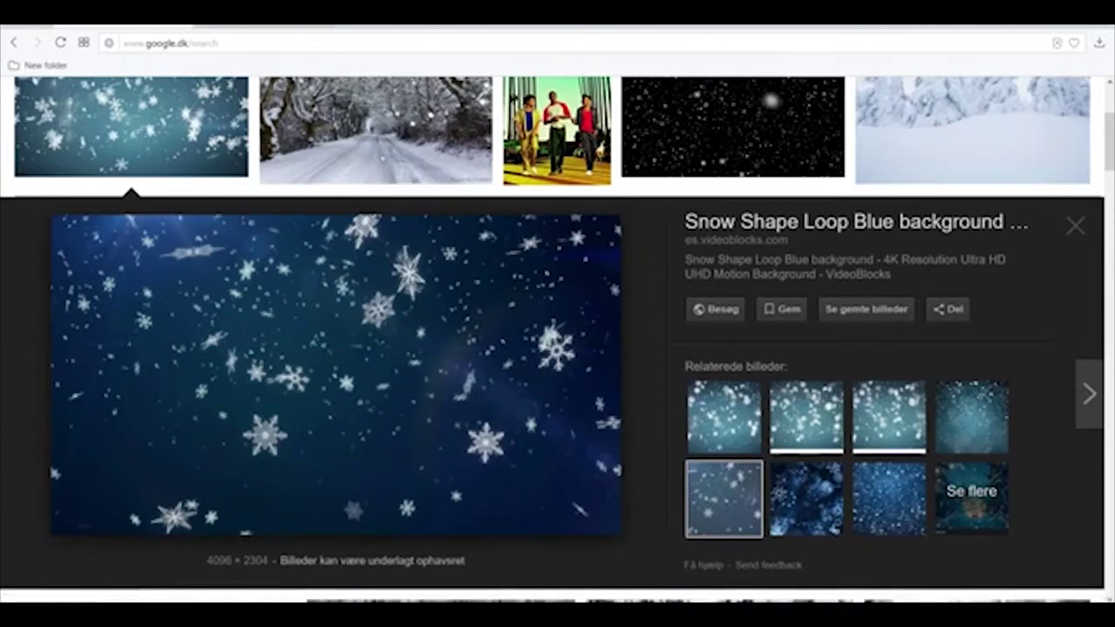
click(374, 148)
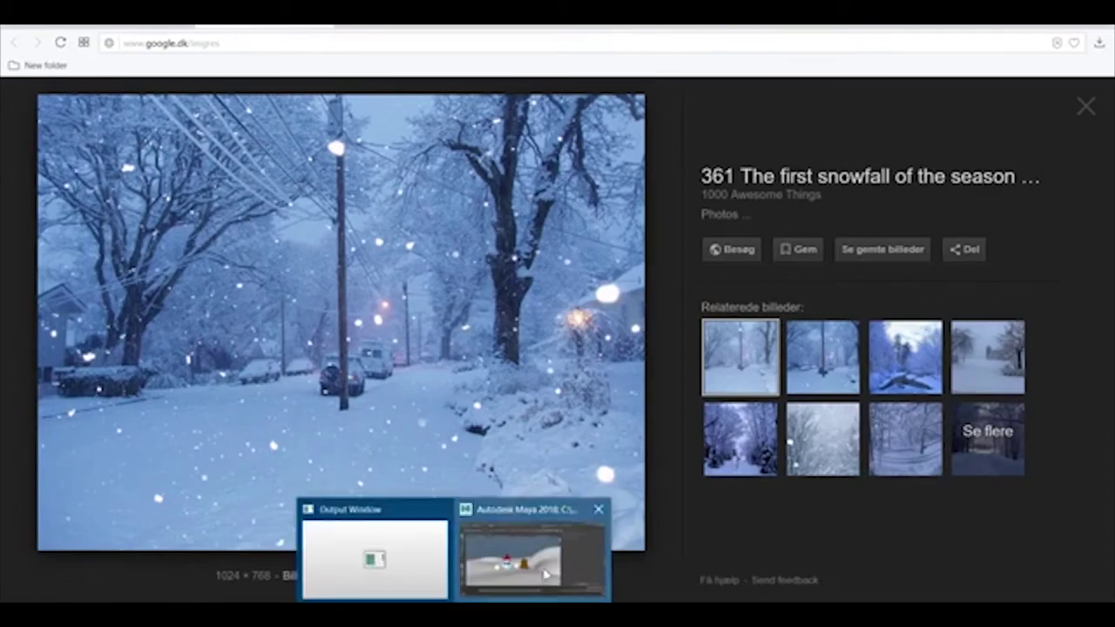
Back in Maya, select nParticle1 in the Outliner to show its attributes
click(533, 557)
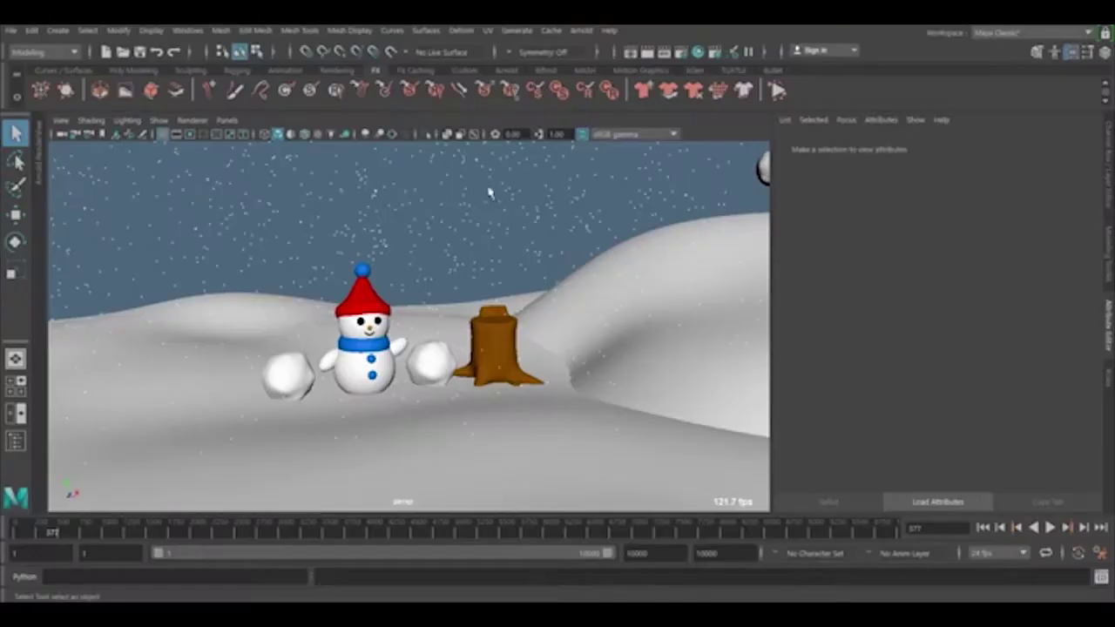
click(16, 441)
click(95, 392)
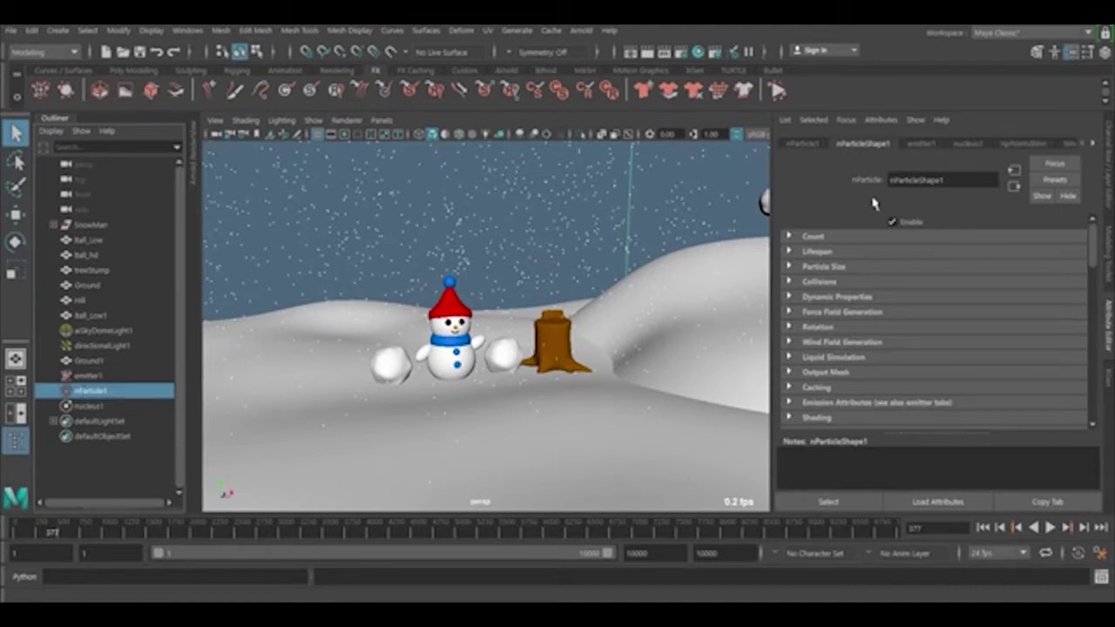
scroll(884, 320, down, 10)
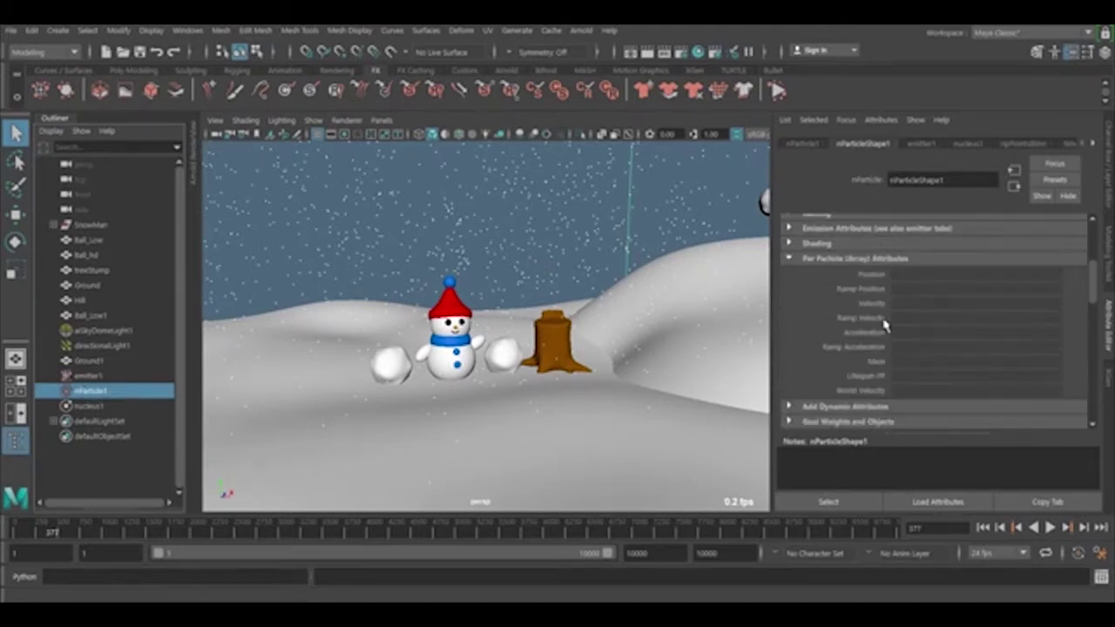
scroll(871, 331, down, 5)
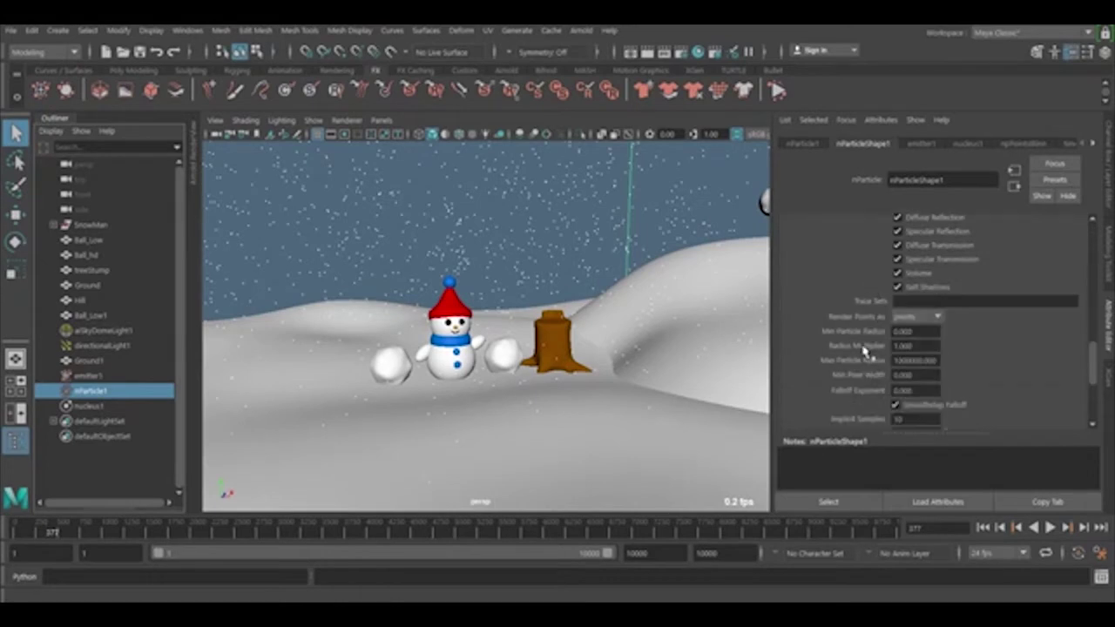
scroll(899, 296, up, 10)
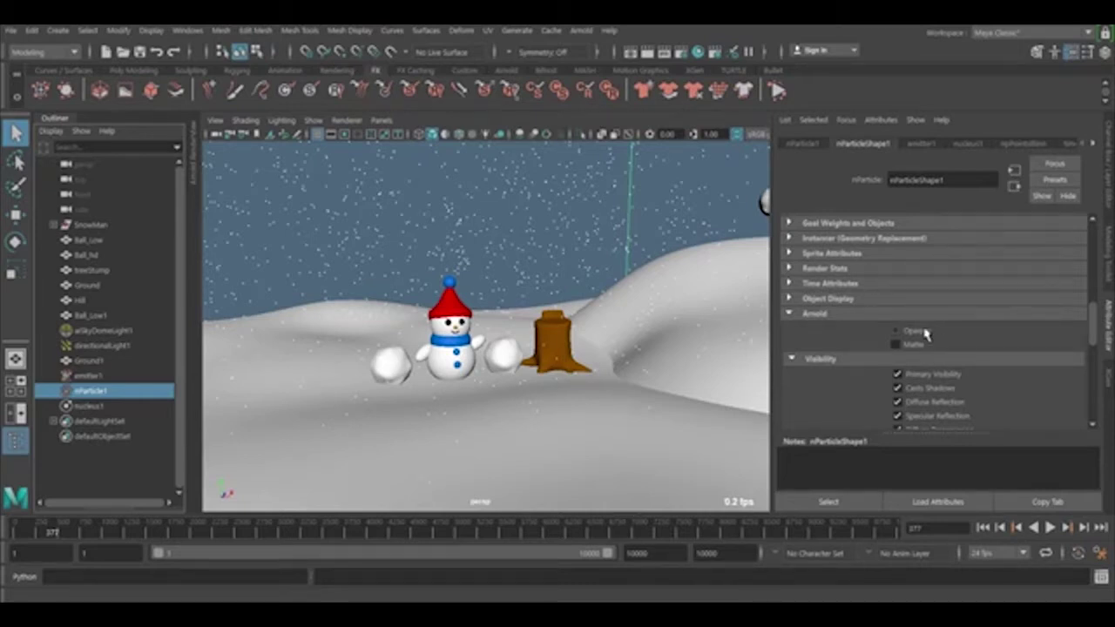
Keep Render Points As on points, dolly toward the snowman and stump, and hide the Outliner
scroll(936, 344, down, 3)
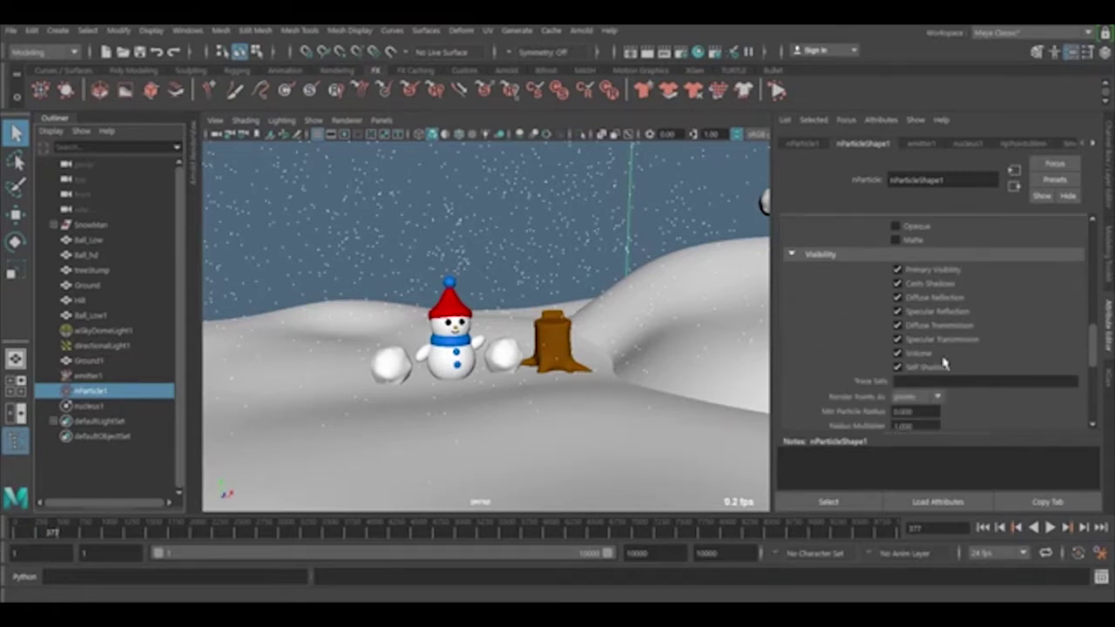
scroll(942, 364, down, 1)
click(936, 361)
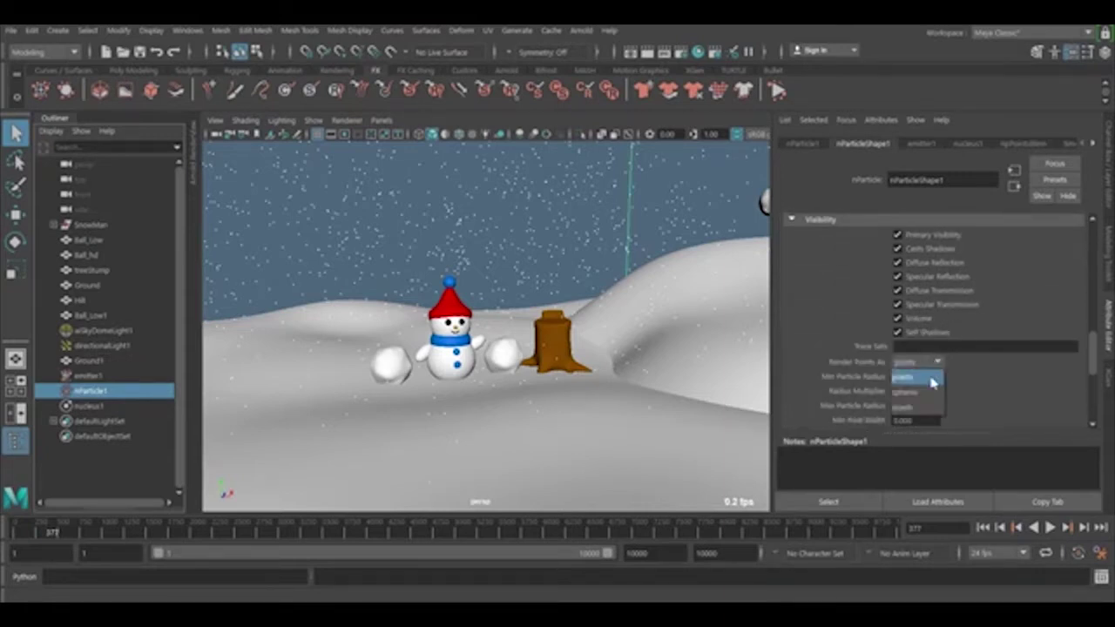
click(933, 362)
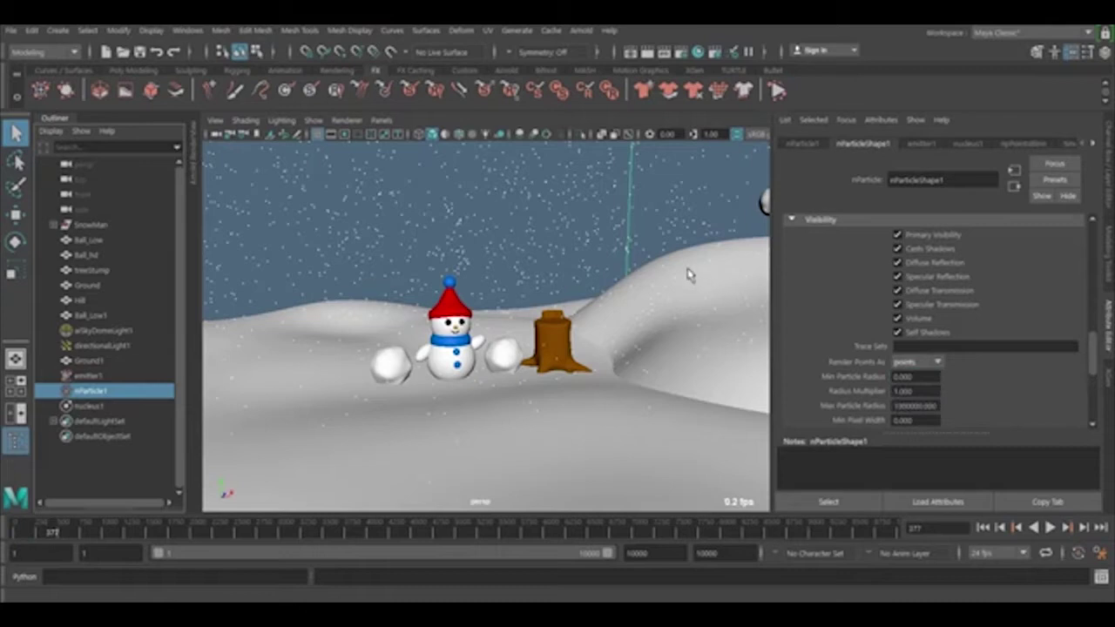
alt+right_drag(449, 301, 557, 301)
click(16, 440)
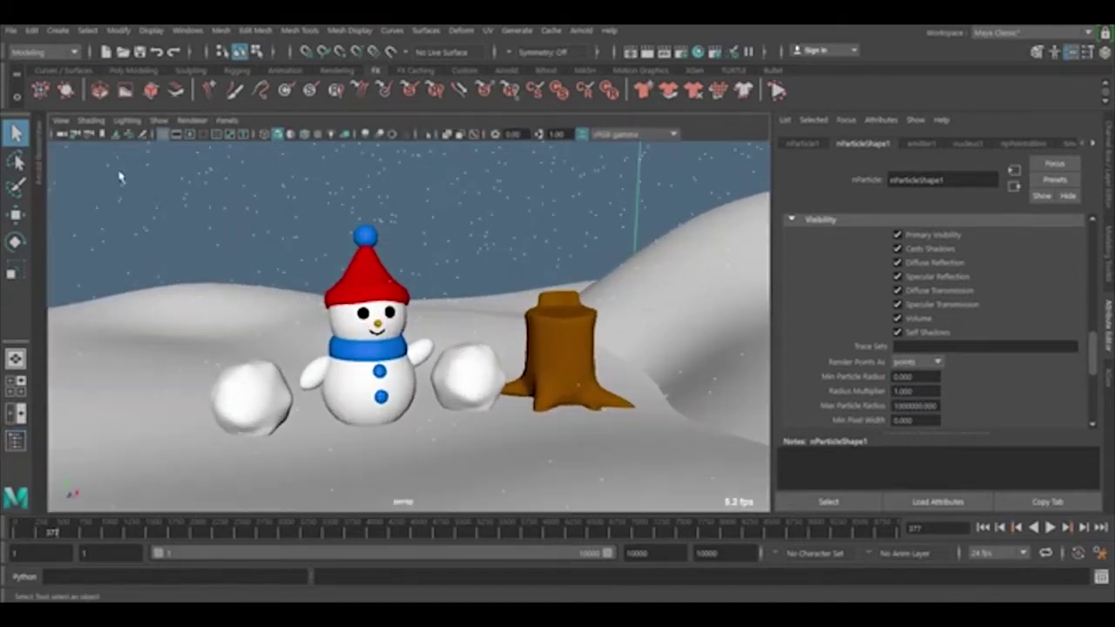
Open the Arnold RenderView, render the scene, and start an IPR render
click(581, 31)
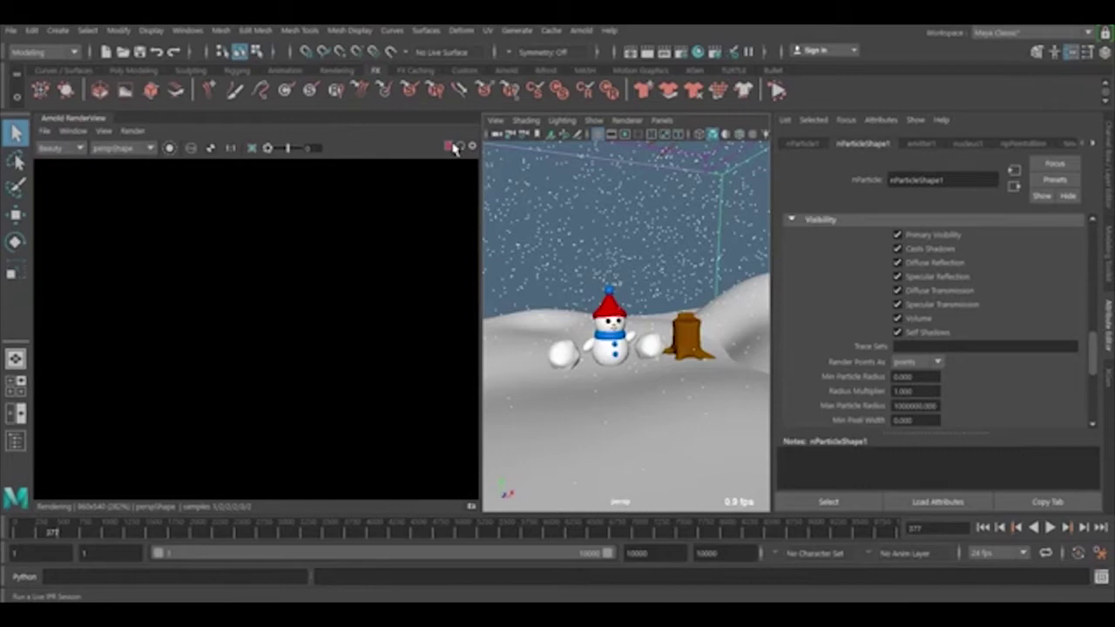
click(456, 146)
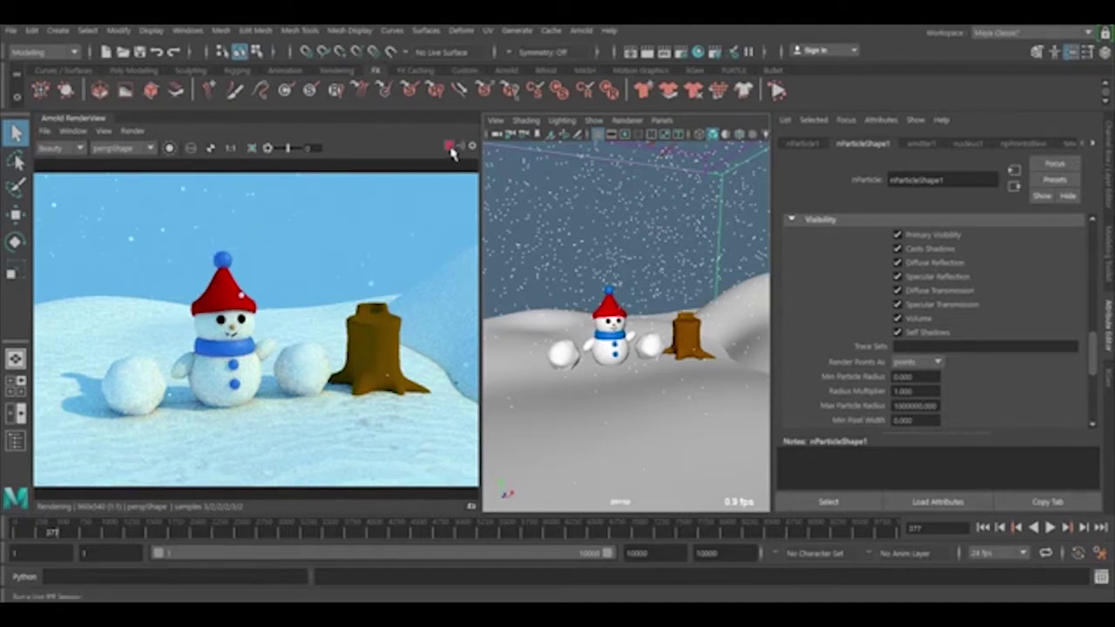
click(932, 389)
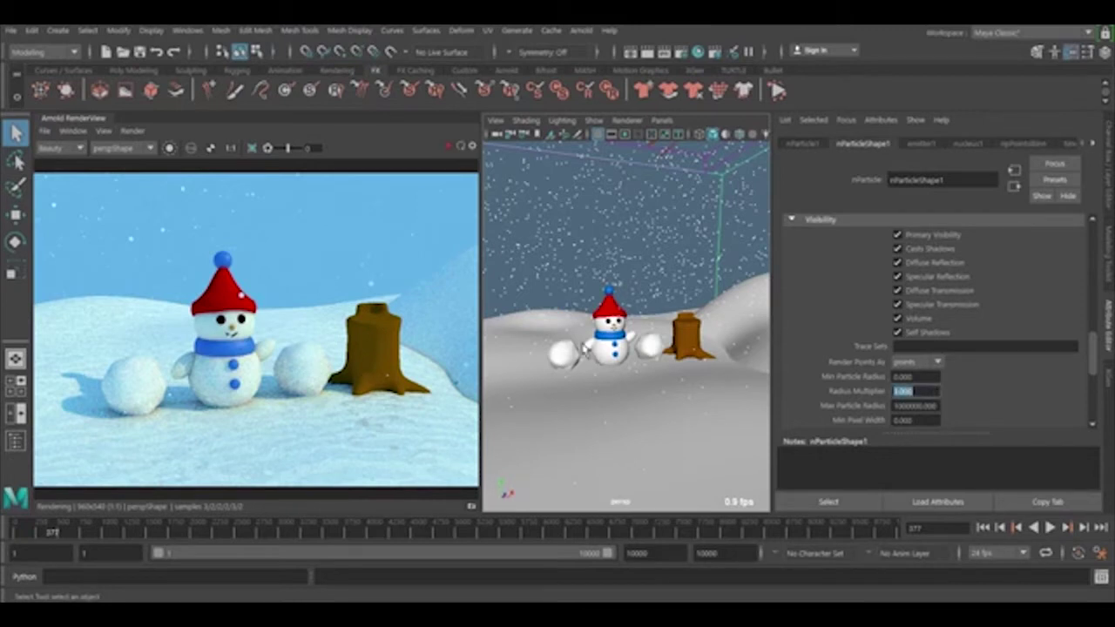
click(449, 147)
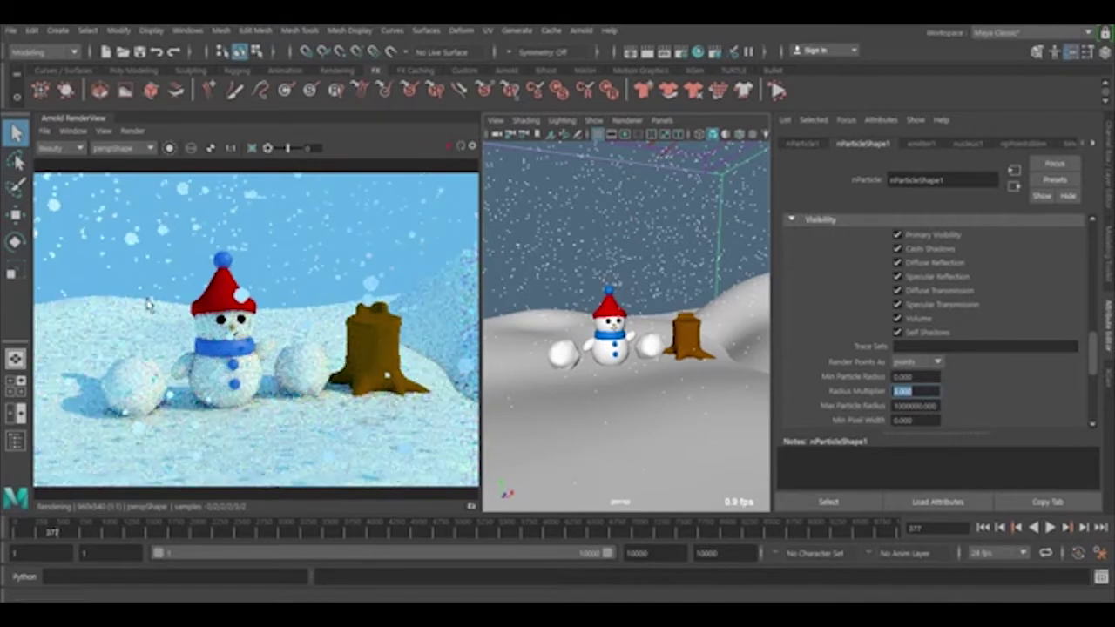
Set nParticle1's Render Points As to quads and refresh the IPR render
click(927, 361)
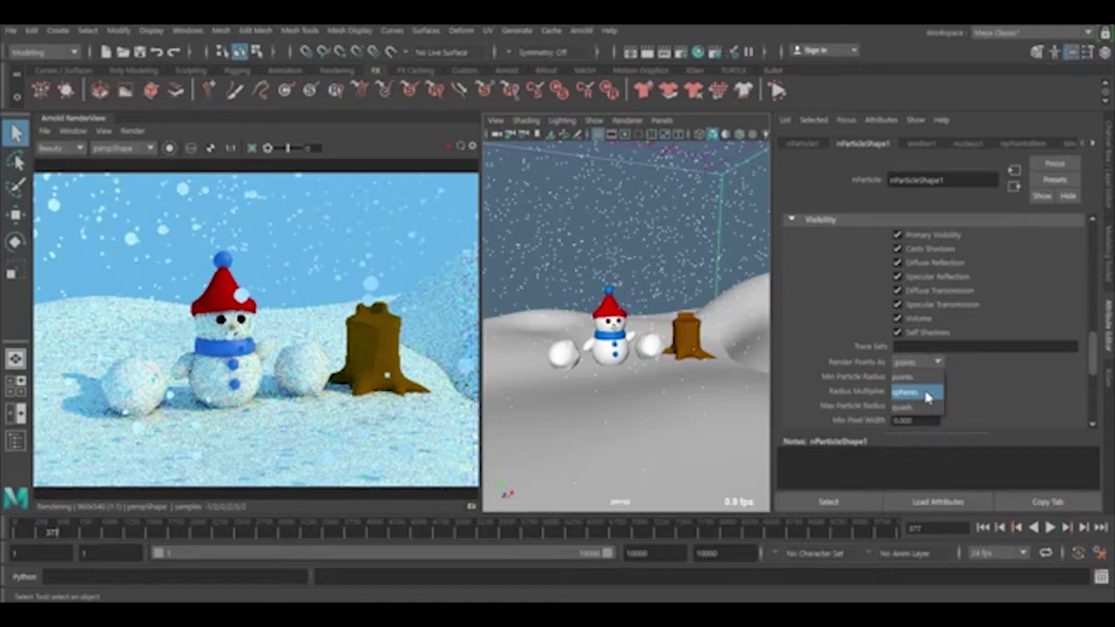
click(924, 406)
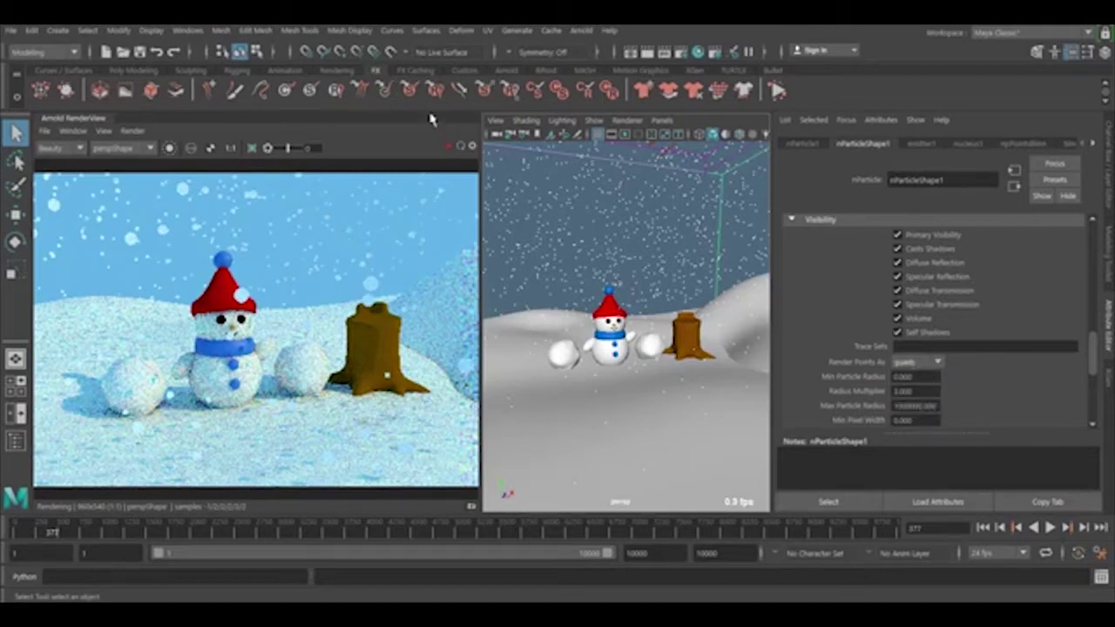
click(448, 147)
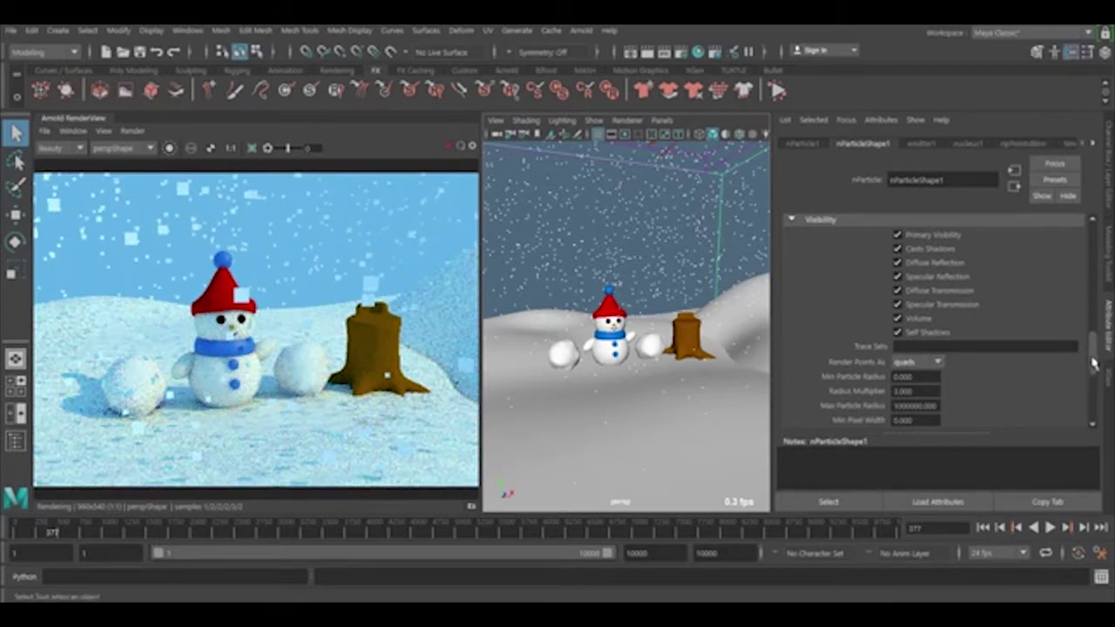
drag(1092, 364, 1095, 250)
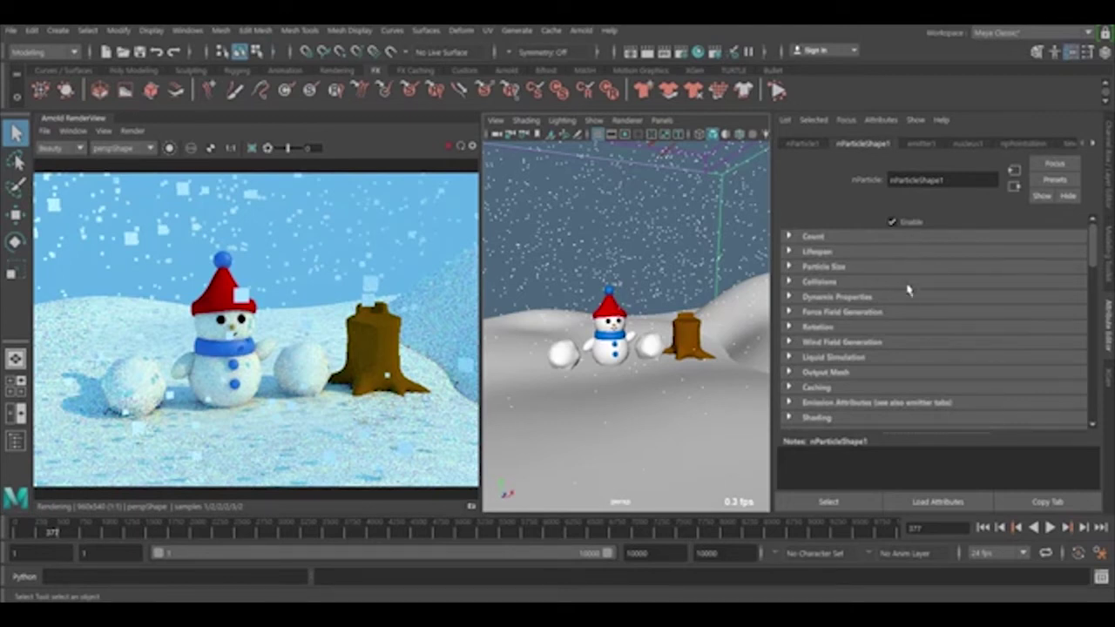
Collapse the Per Particle (Array) Attributes section and rewind the animation to frame 1
scroll(910, 291, down, 3)
scroll(923, 289, down, 2)
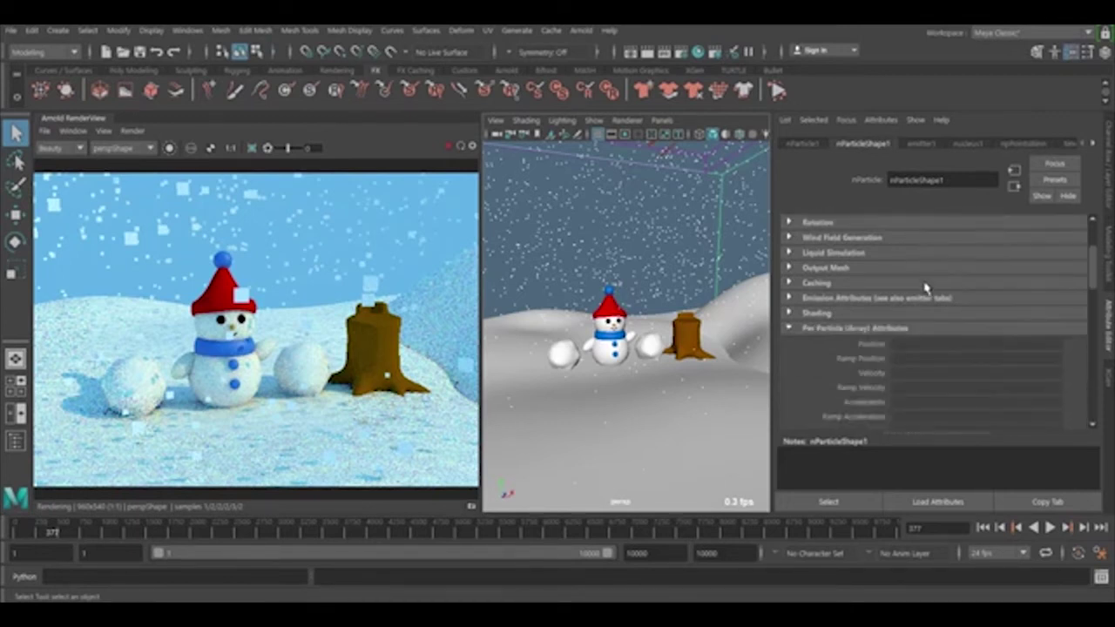
click(818, 330)
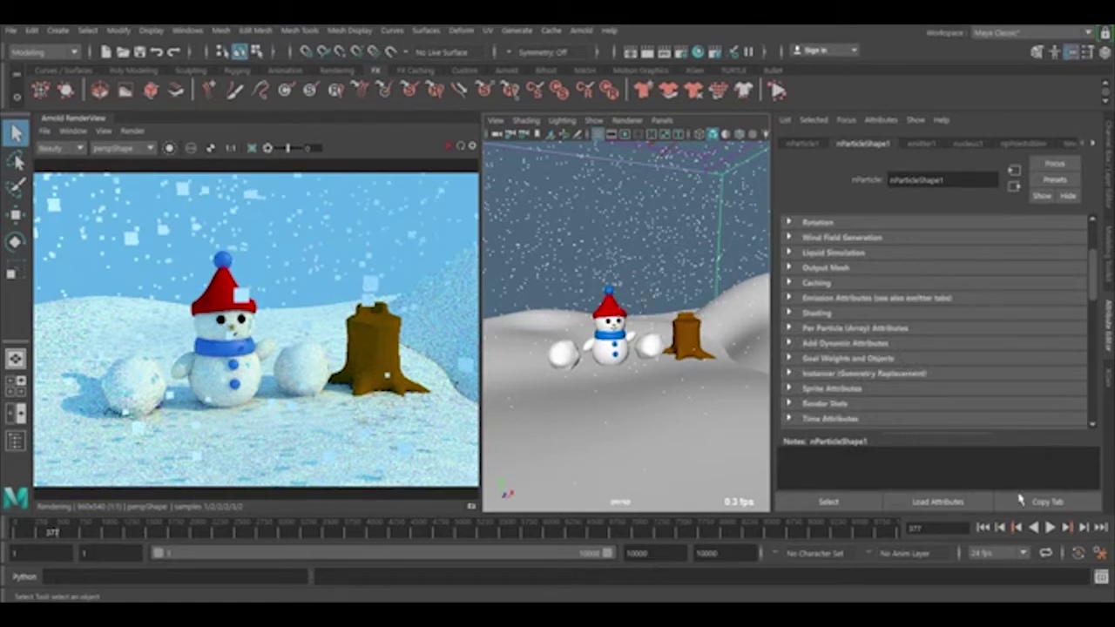
click(983, 528)
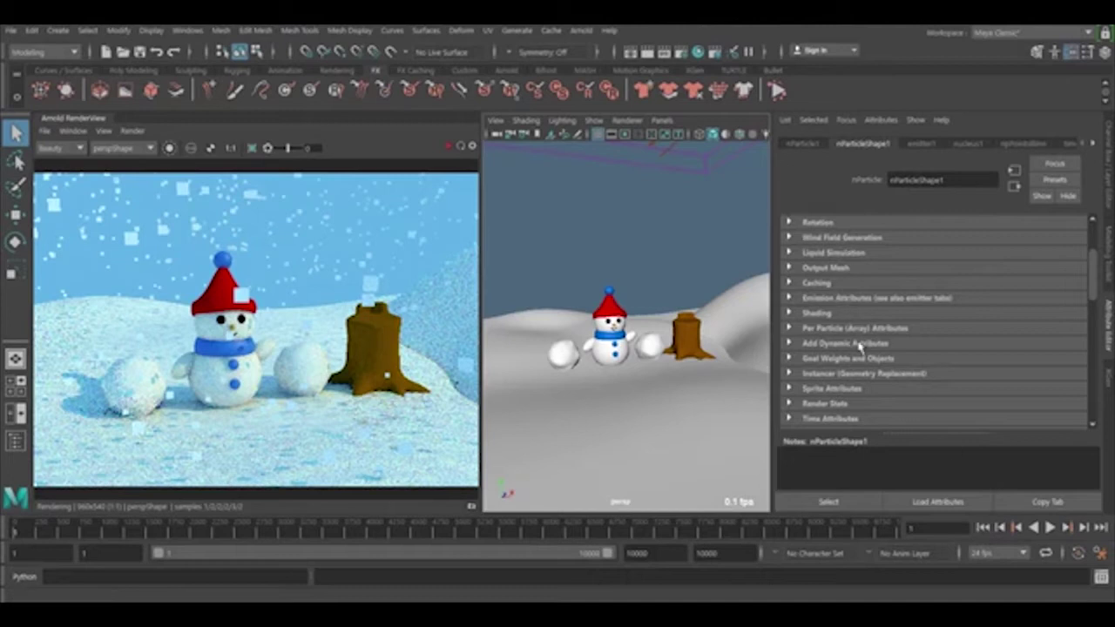
Add the radiusPP per-particle attribute through Add Dynamic Attributes > General > Particle
scroll(858, 346, down, 2)
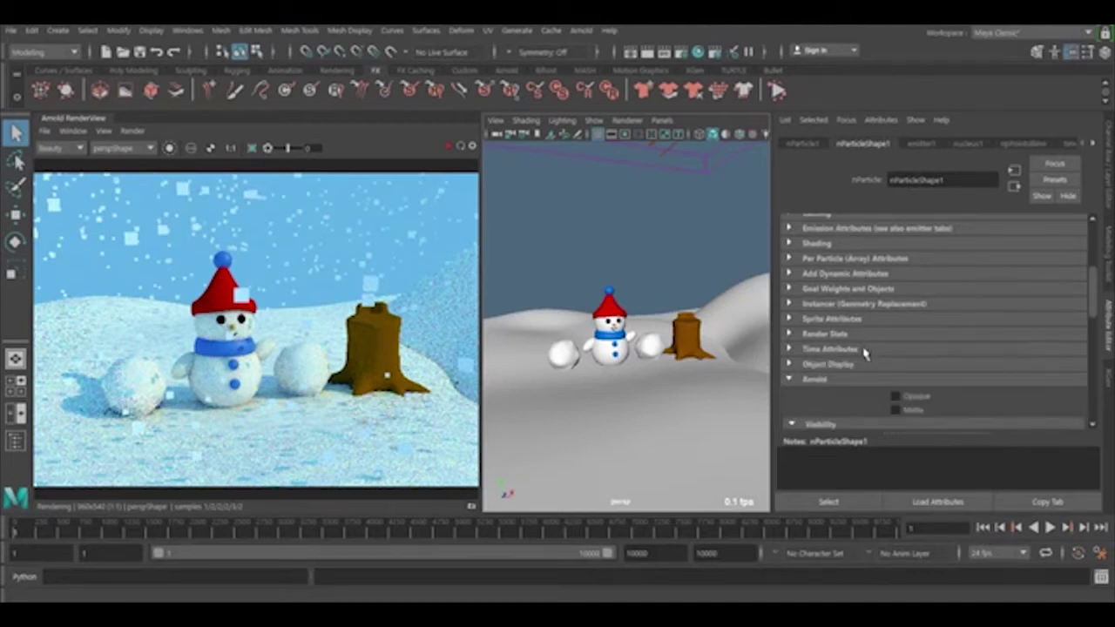
click(815, 273)
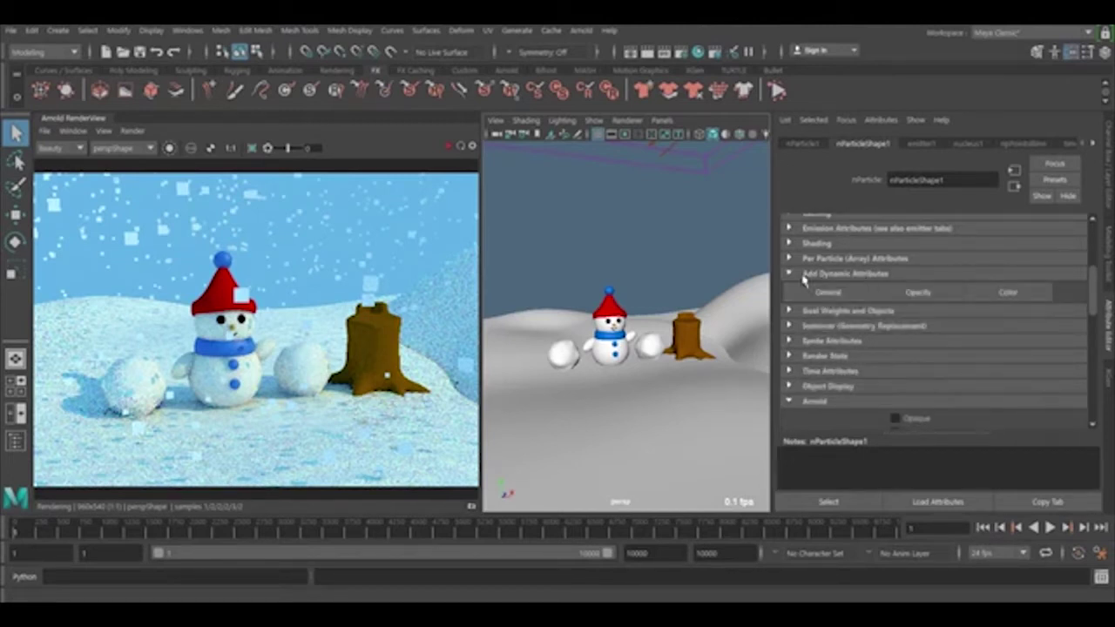
click(827, 297)
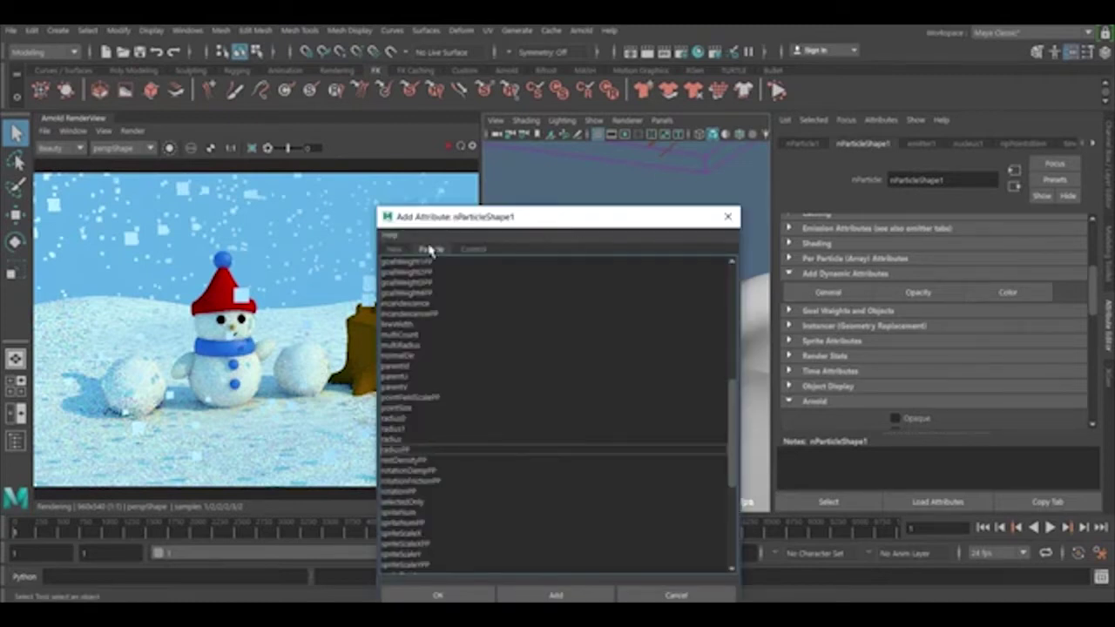
click(407, 449)
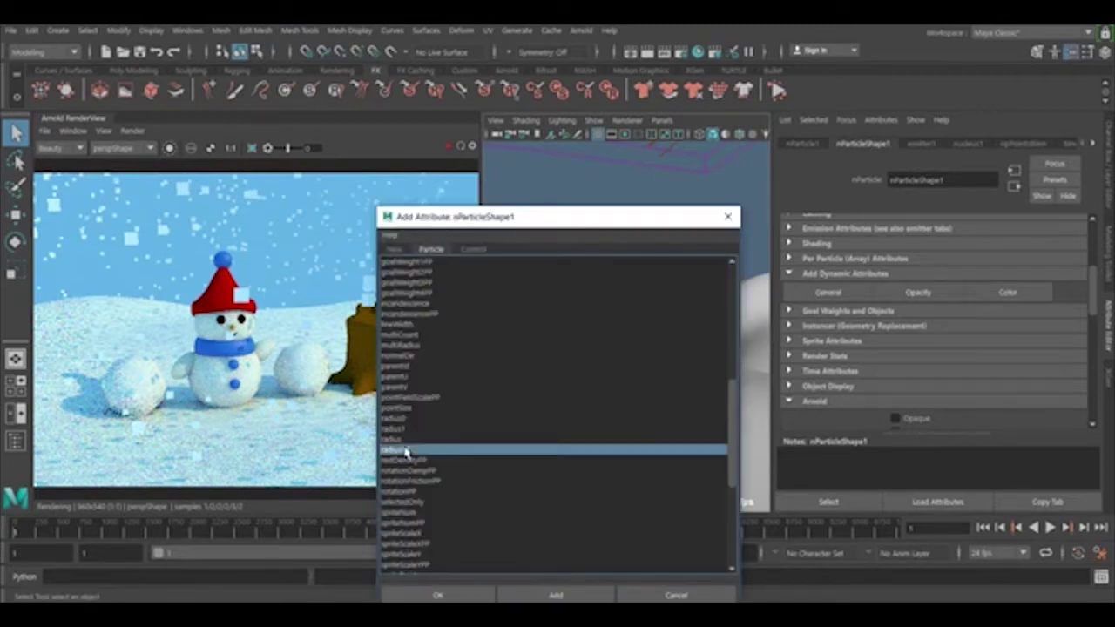
click(450, 596)
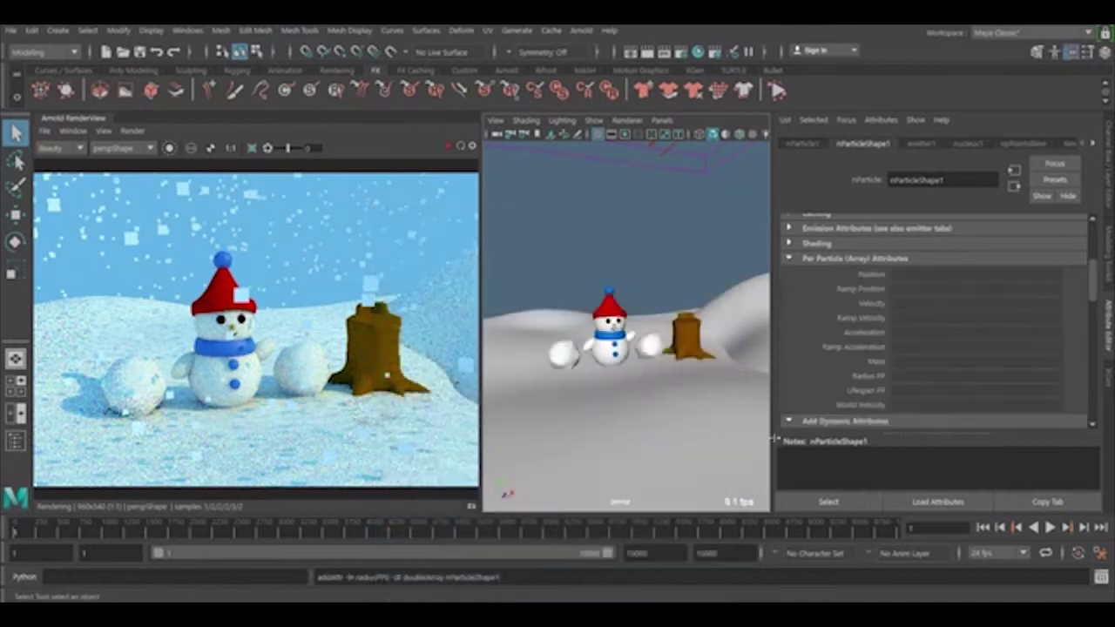
scroll(803, 290, down, 2)
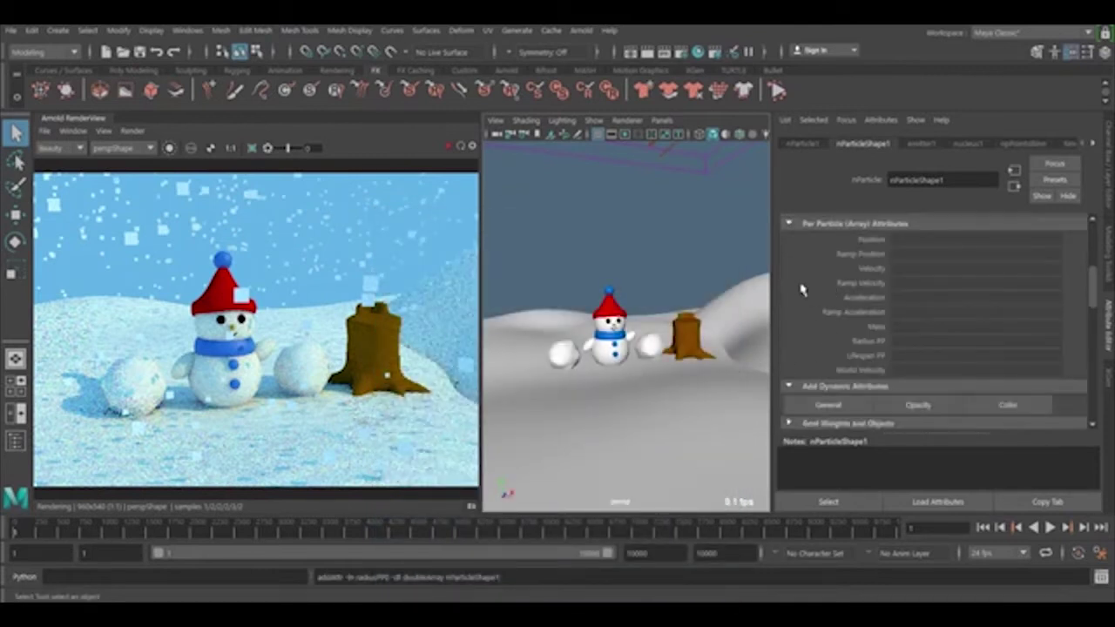
click(808, 386)
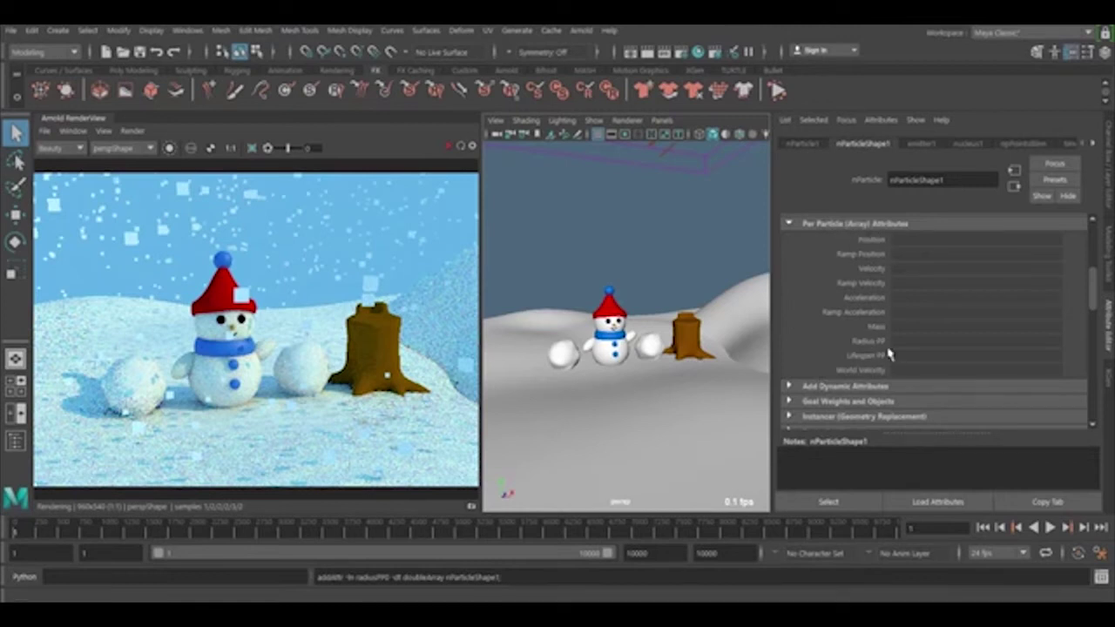
Give Radius PP the creation expression radiusPP = rand(0.1, 0.8);
right_click(916, 346)
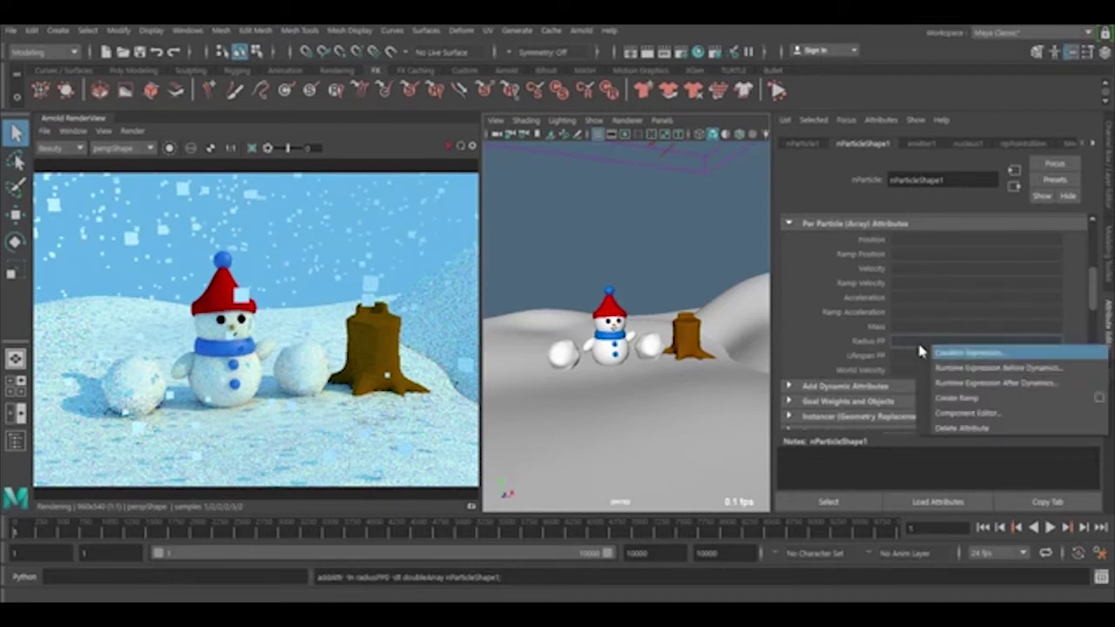
click(973, 353)
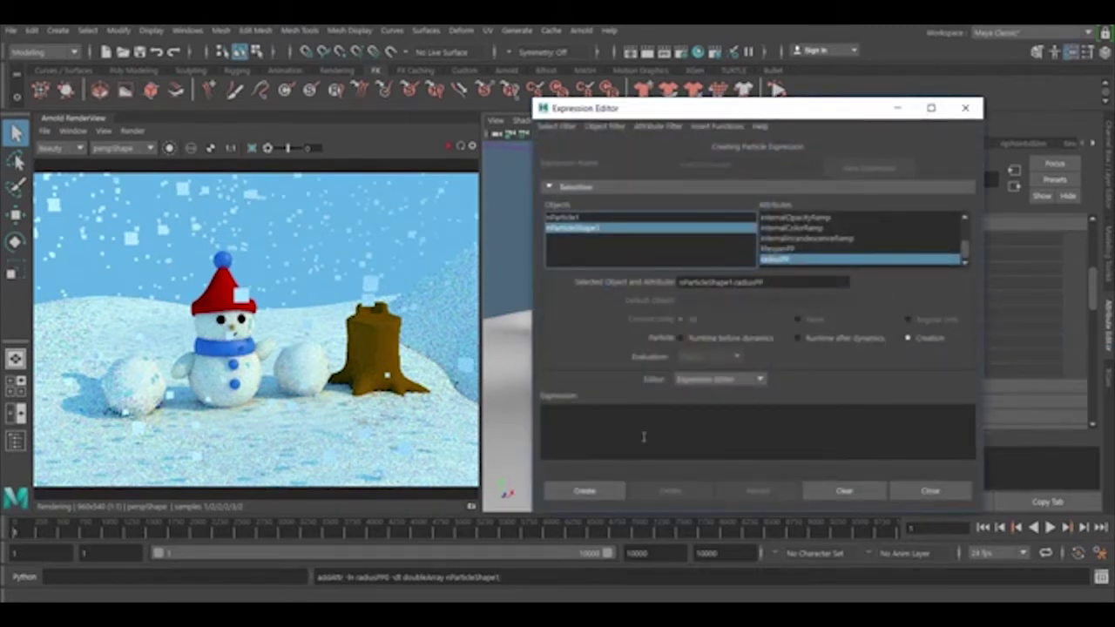
click(617, 424)
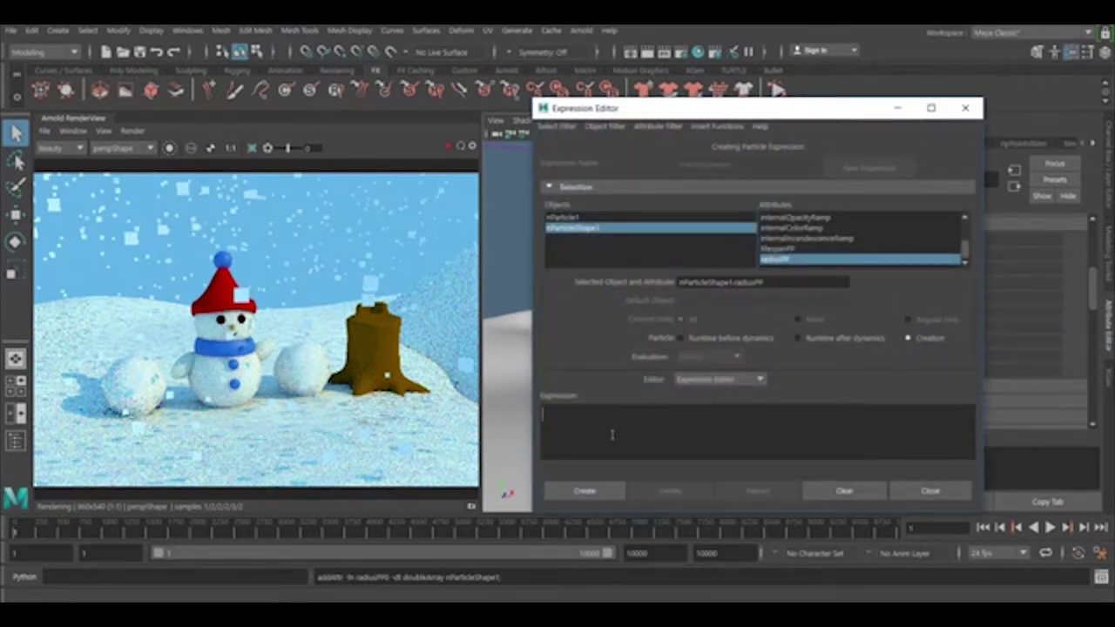
text(radiusPP = rand(0.1, 0.8);)
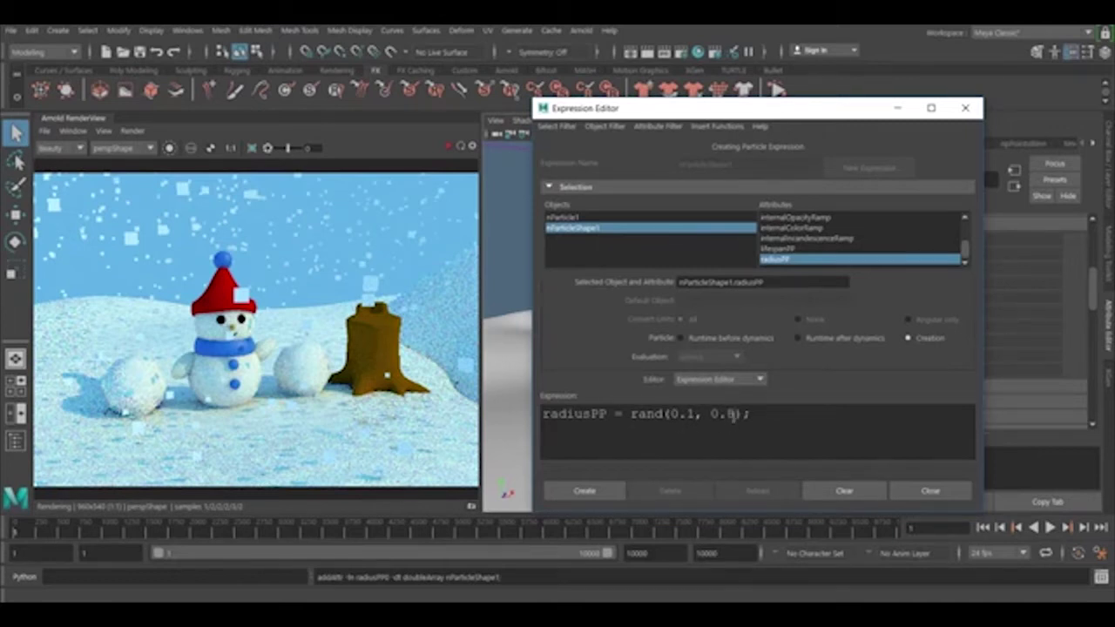
click(581, 489)
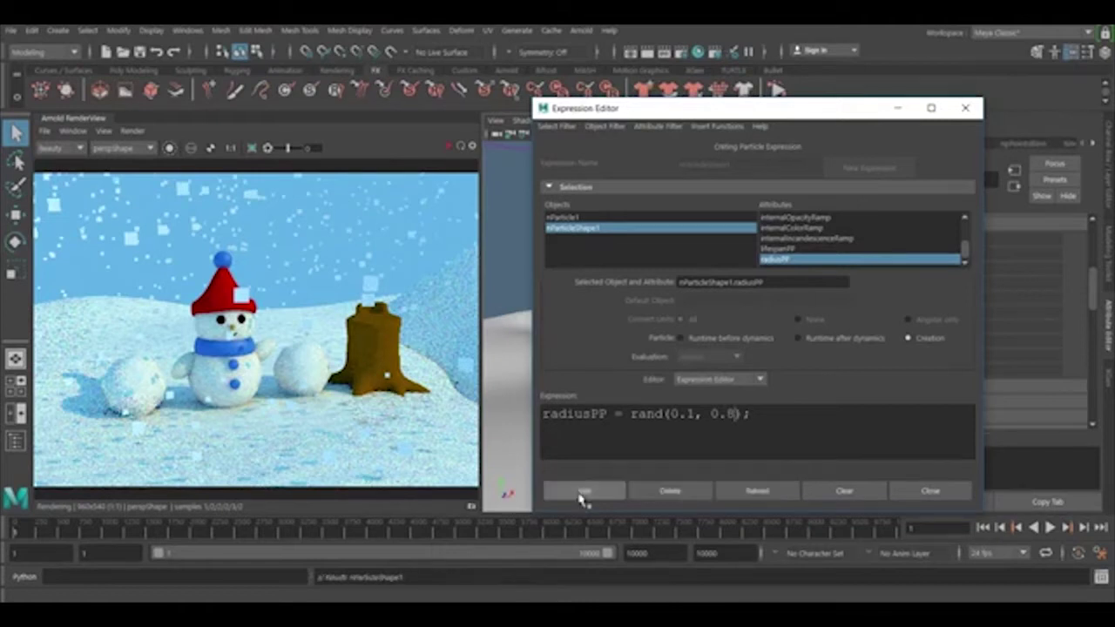
click(967, 108)
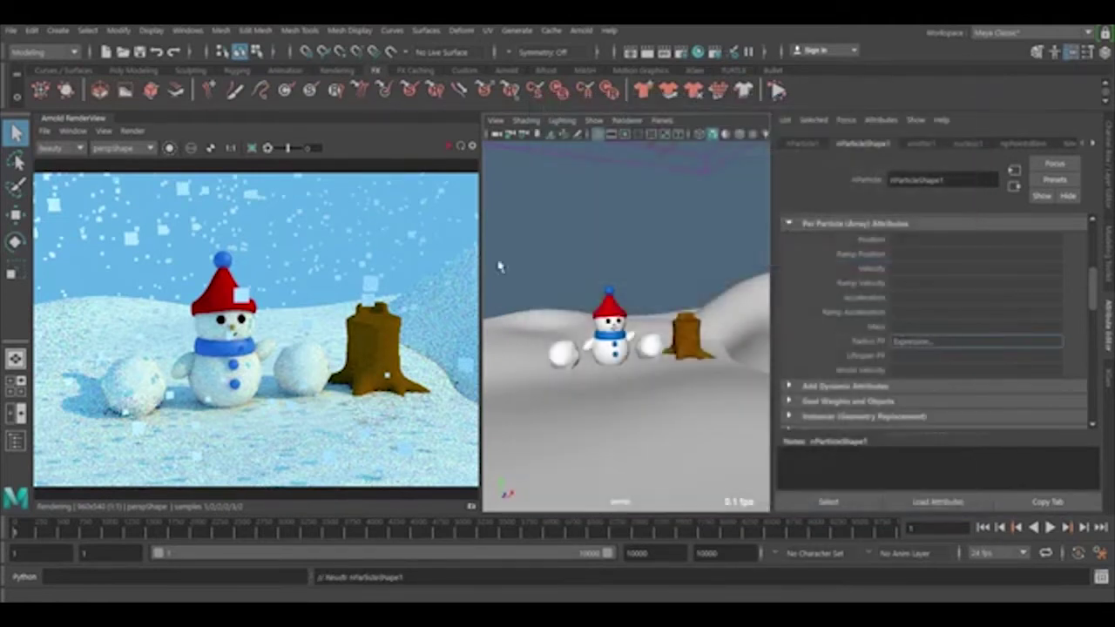
Rewind and replay the snowfall simulation, then start a fresh IPR render
click(983, 528)
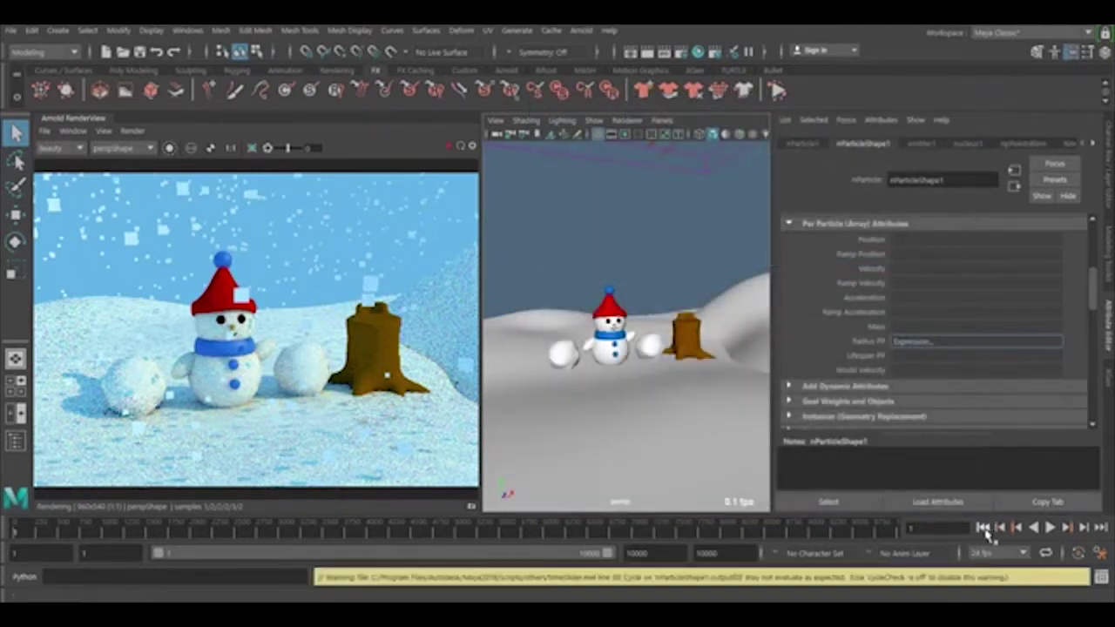
click(1049, 527)
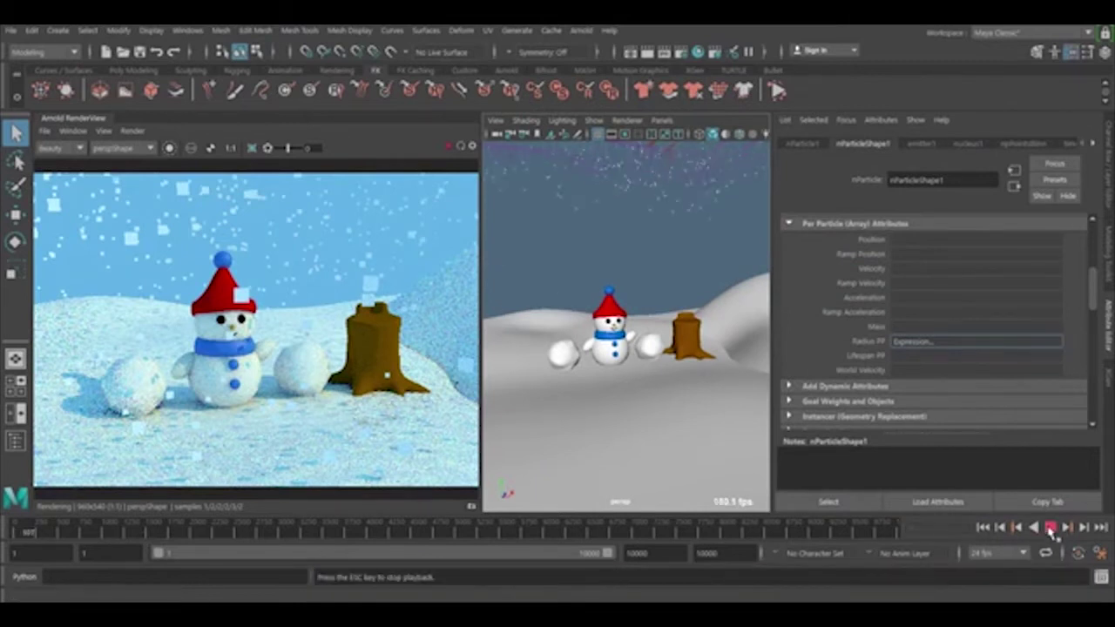
click(1049, 528)
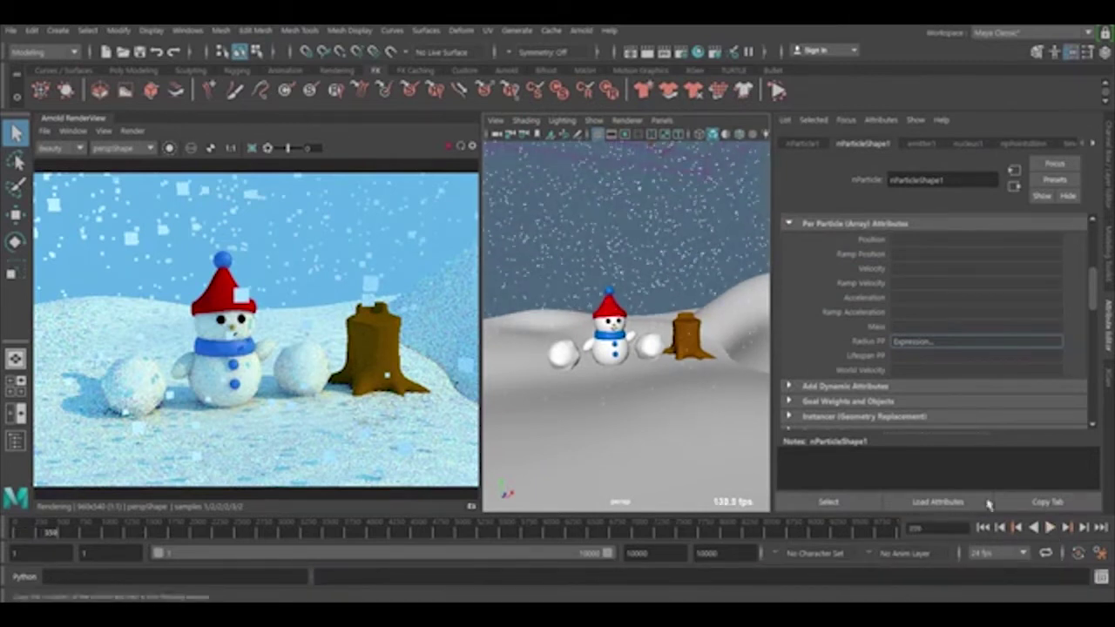
click(448, 147)
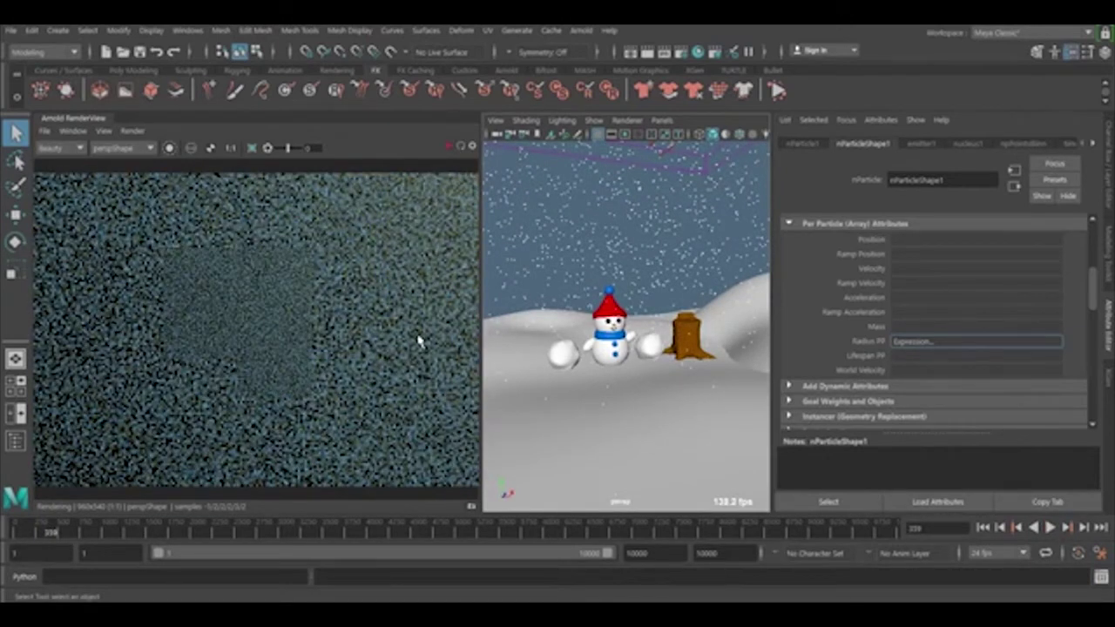
Set nParticleShape1's Arnold Radius Multiplier to 0.5 and re-render with IPR
scroll(932, 322, down, 5)
scroll(853, 324, up, 2)
scroll(895, 299, down, 3)
click(926, 384)
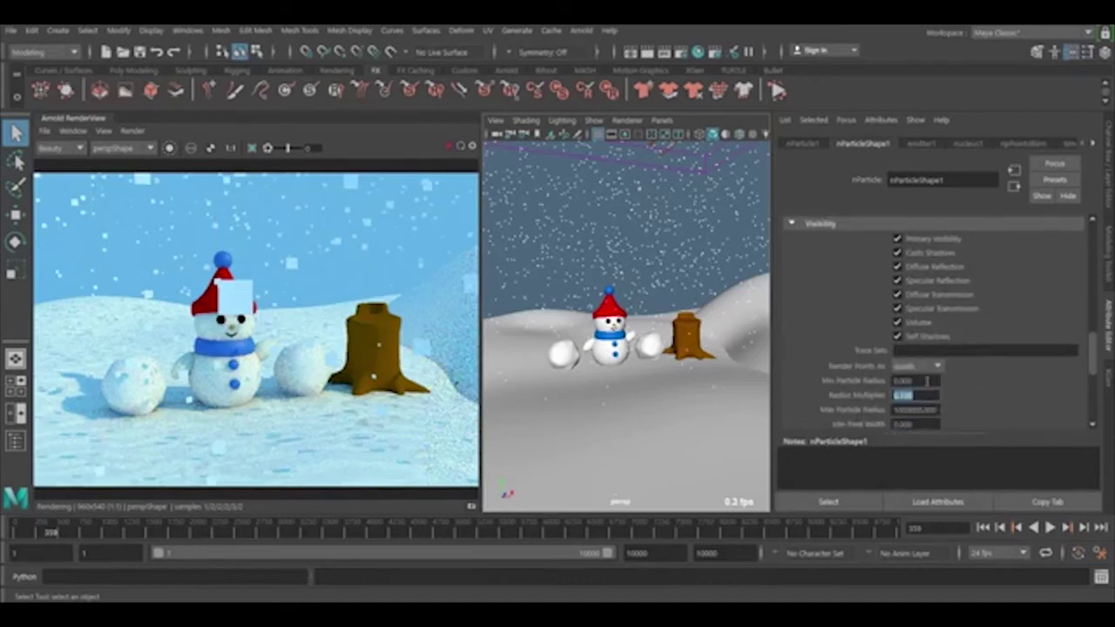
key(BackSpace)
text(0.5)
key(Return)
click(447, 147)
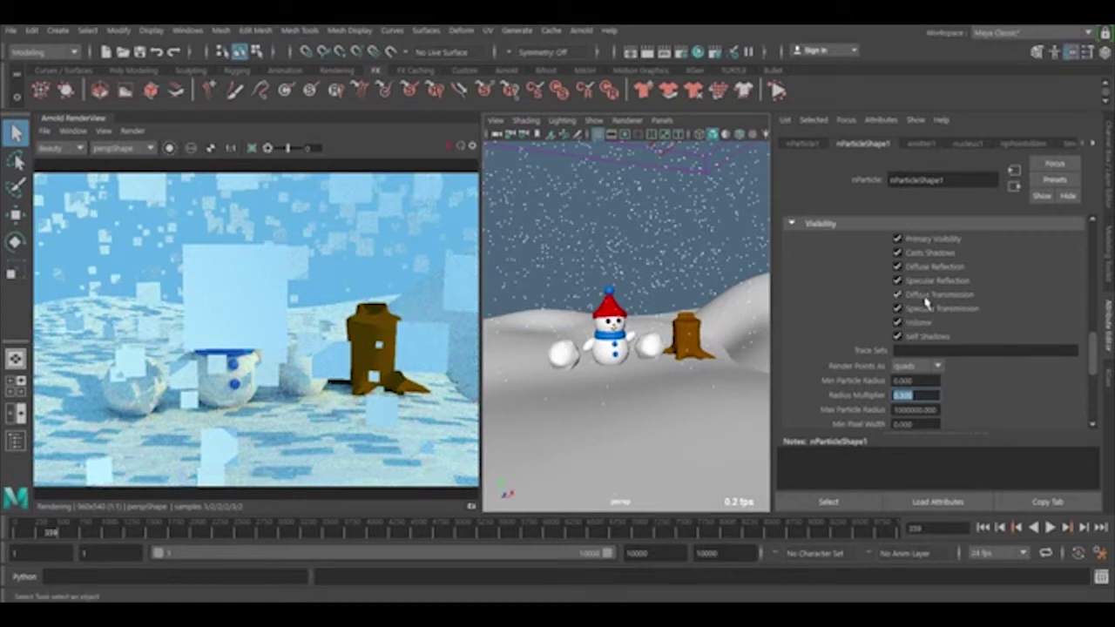
scroll(932, 309, up, 15)
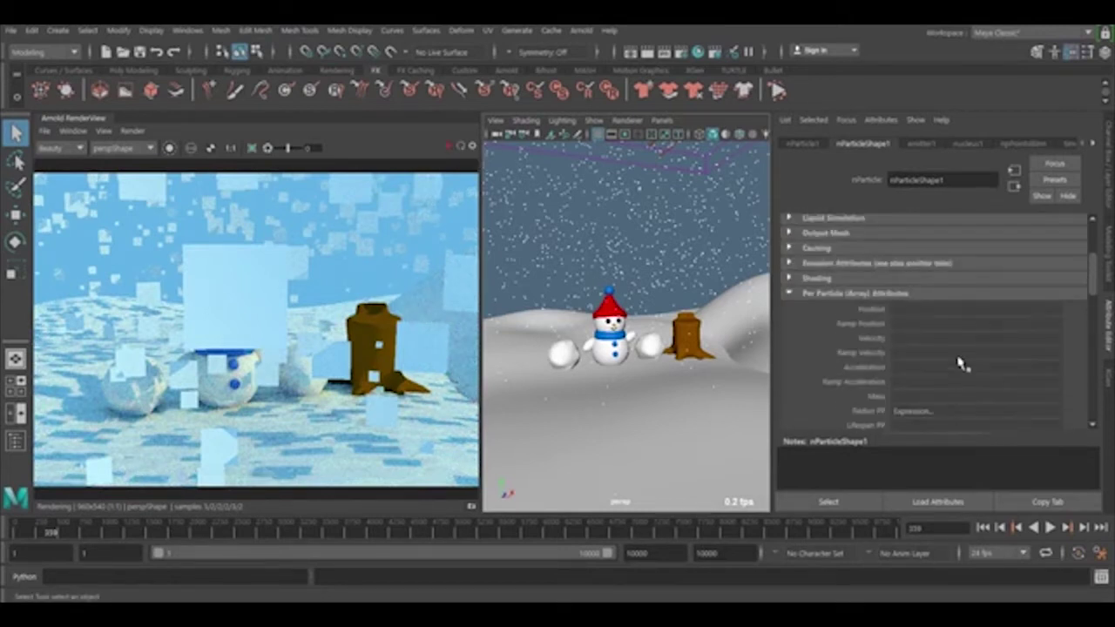
scroll(958, 364, down, 5)
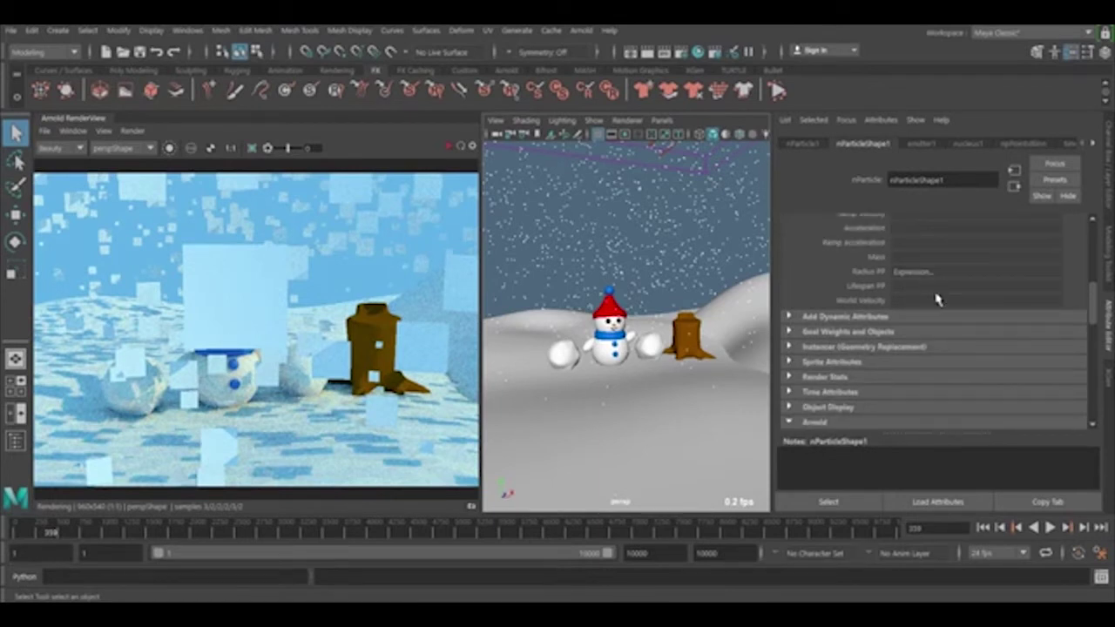
Change the Radius PP creation expression to rand(0.1, 0.2), replay to frame 338, and re-render
right_click(935, 272)
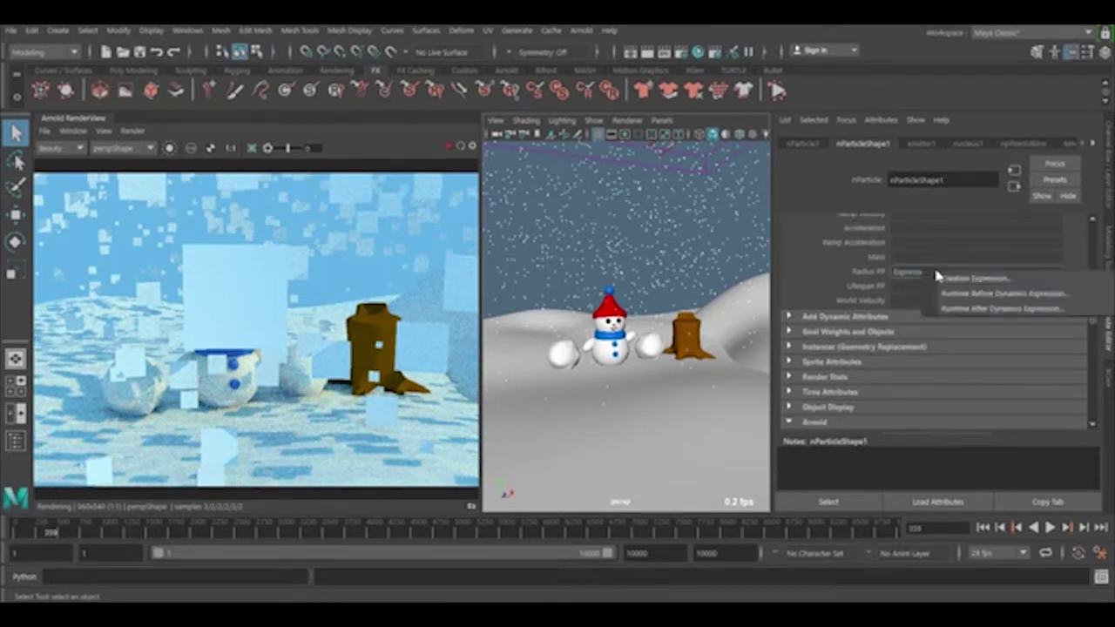
click(992, 279)
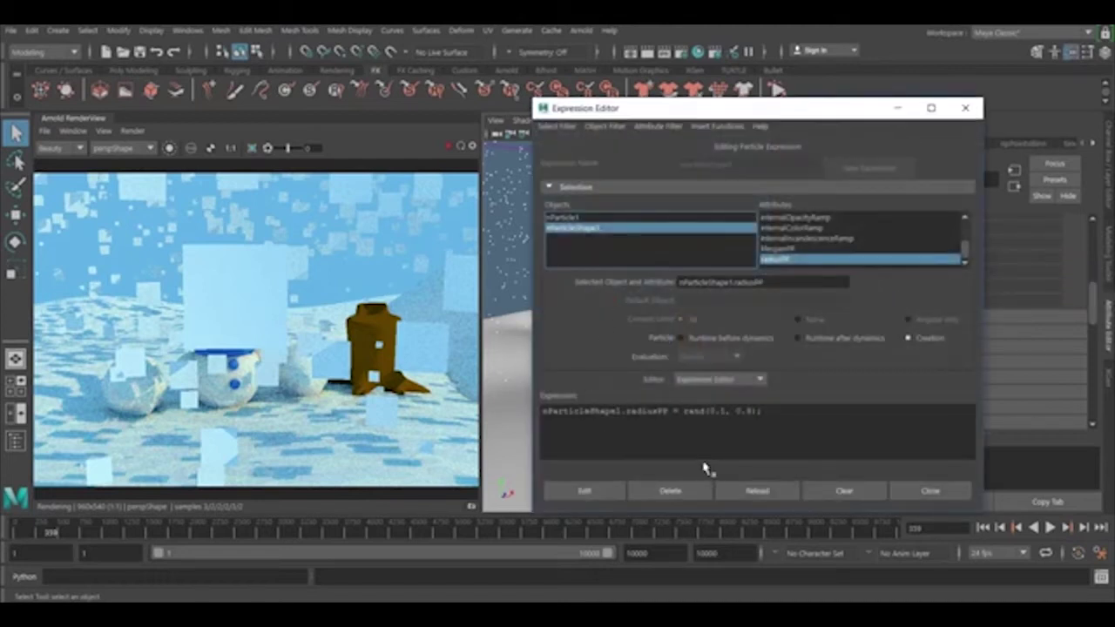
ctrl+scroll(817, 441, up, 3)
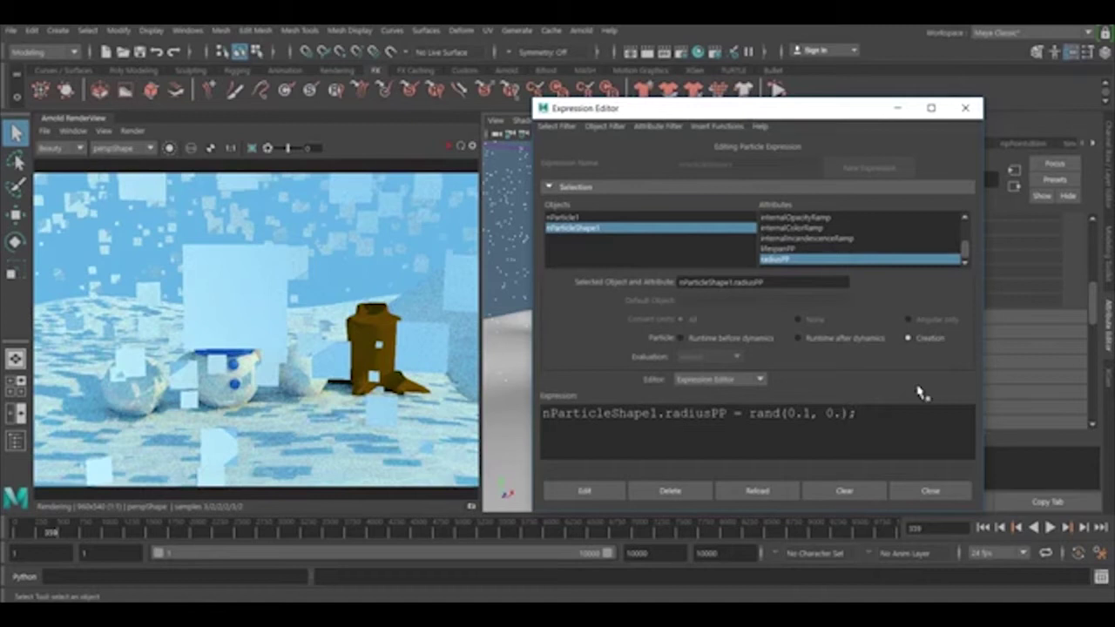
click(596, 495)
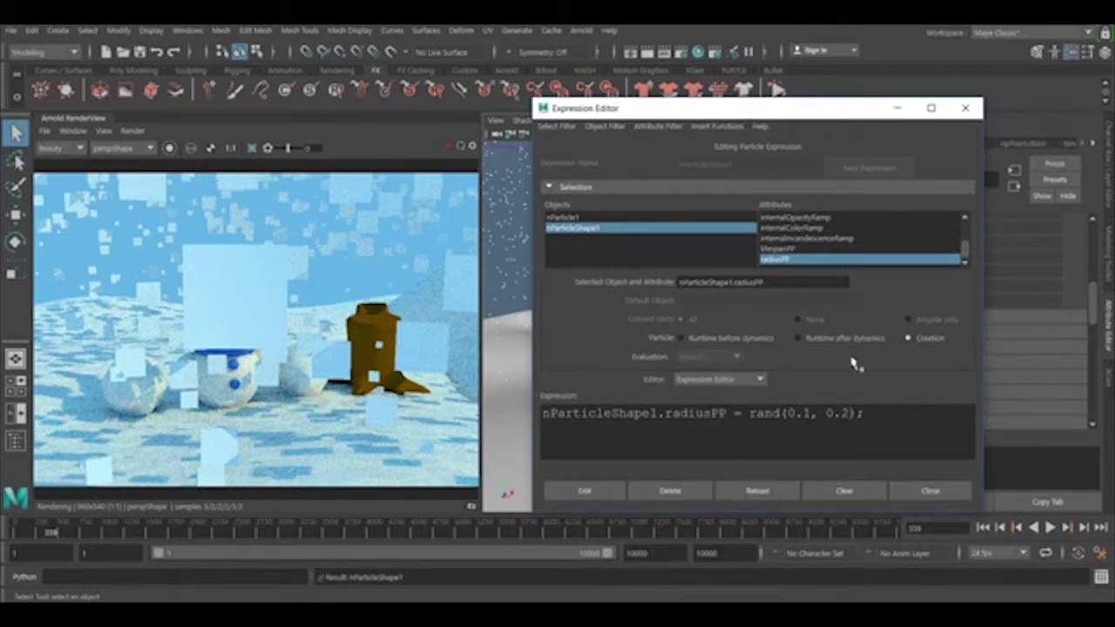
click(964, 107)
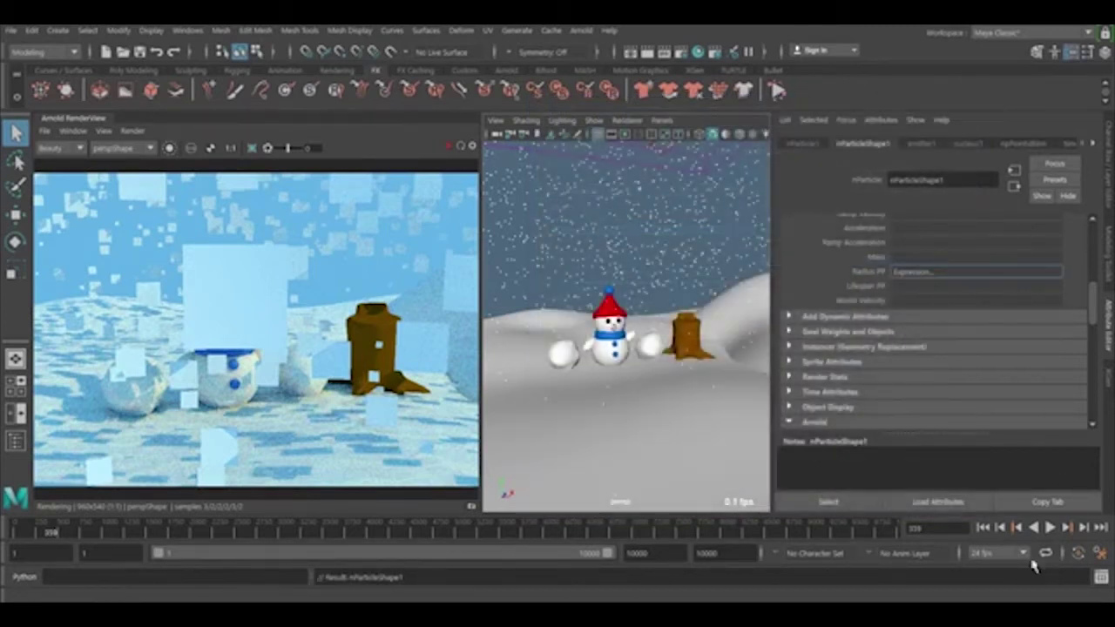
click(983, 528)
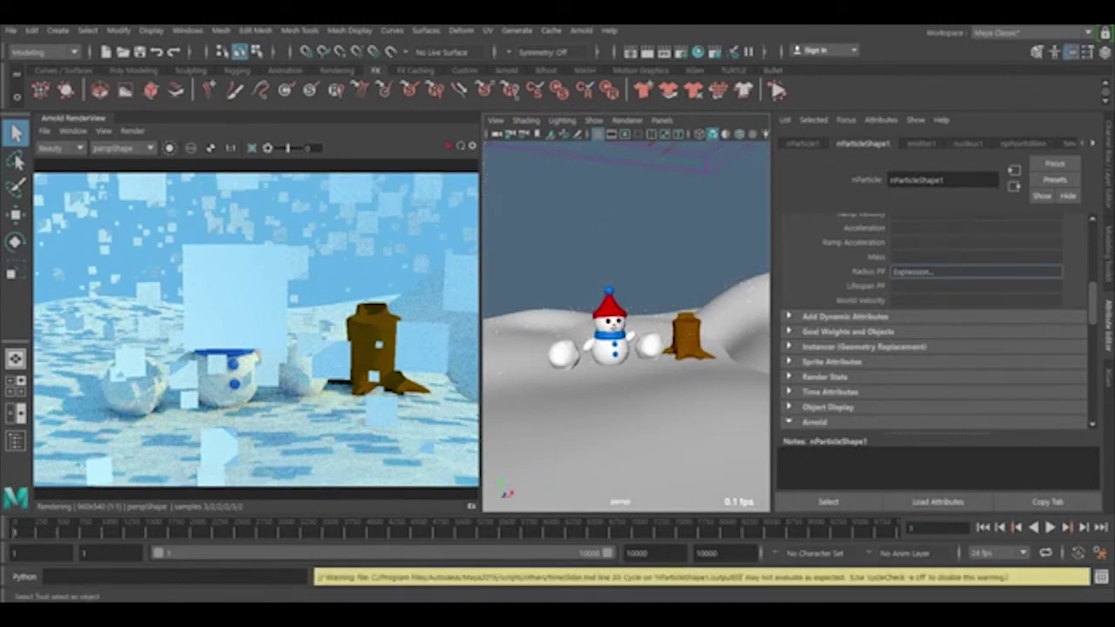
click(1051, 528)
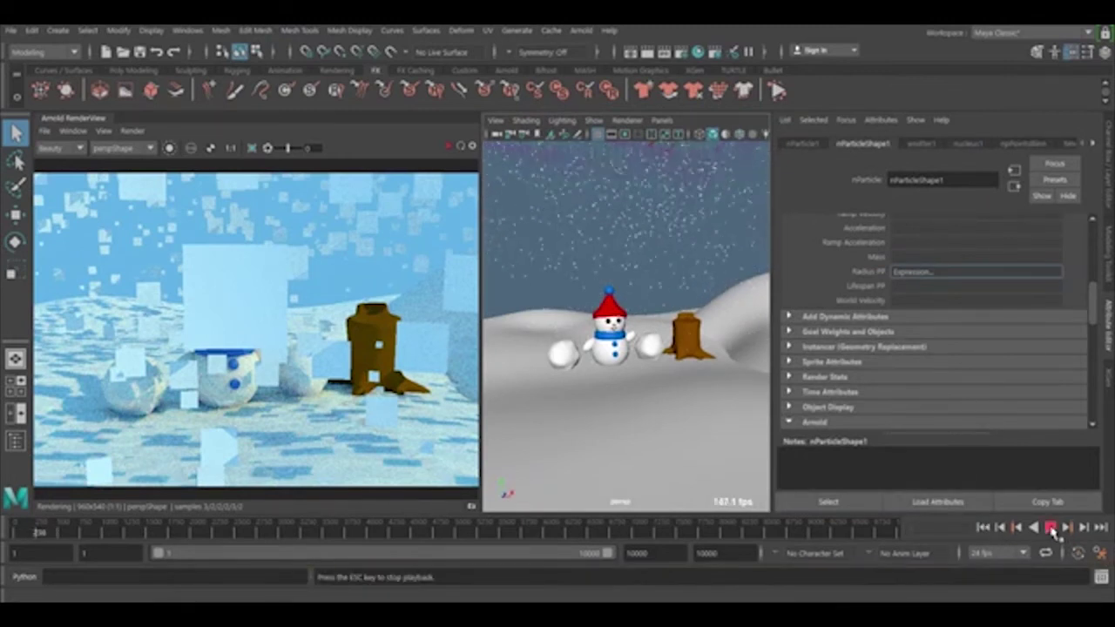
click(1052, 529)
click(448, 148)
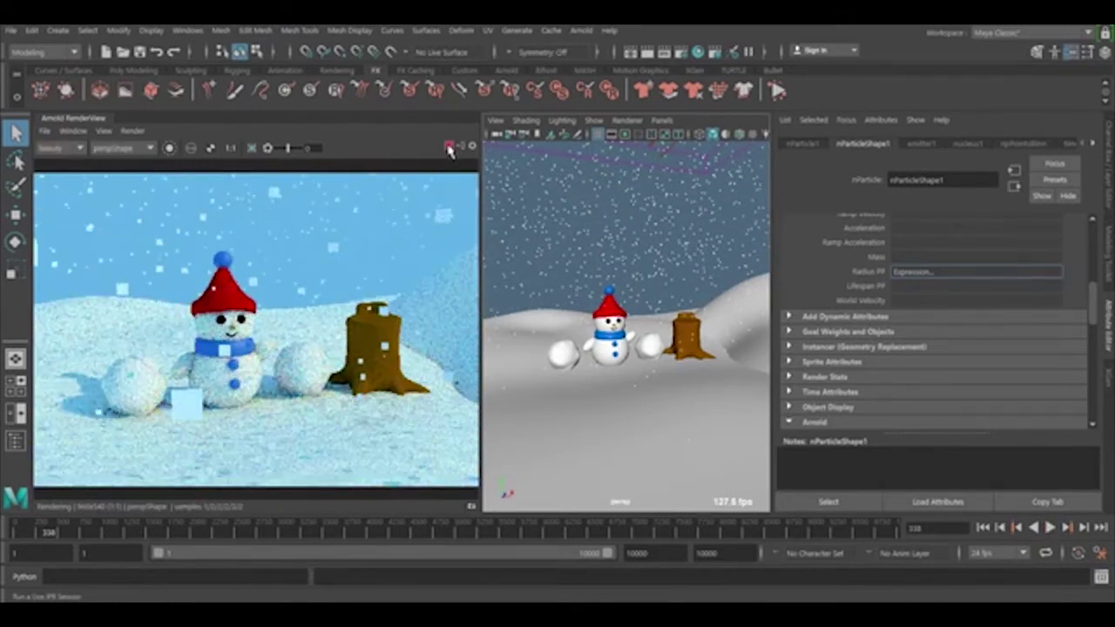
Set Radius Multiplier to 0.4, replay the snowfall, and start a fresh IPR render
scroll(862, 326, down, 8)
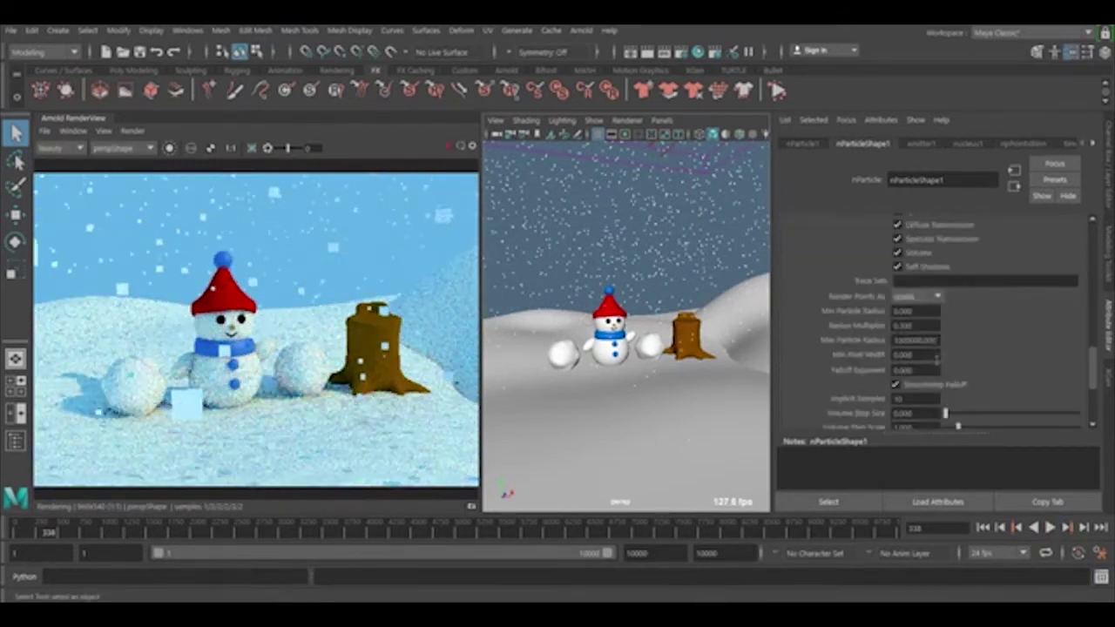
click(927, 325)
text(0.4)
key(Return)
click(1050, 527)
click(1051, 528)
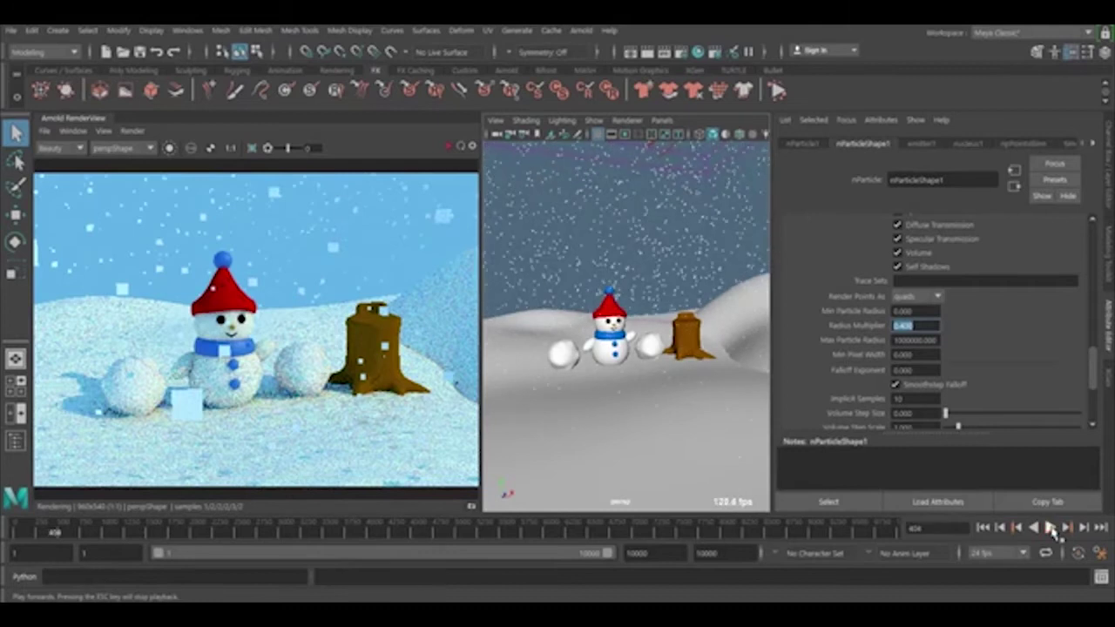
click(449, 150)
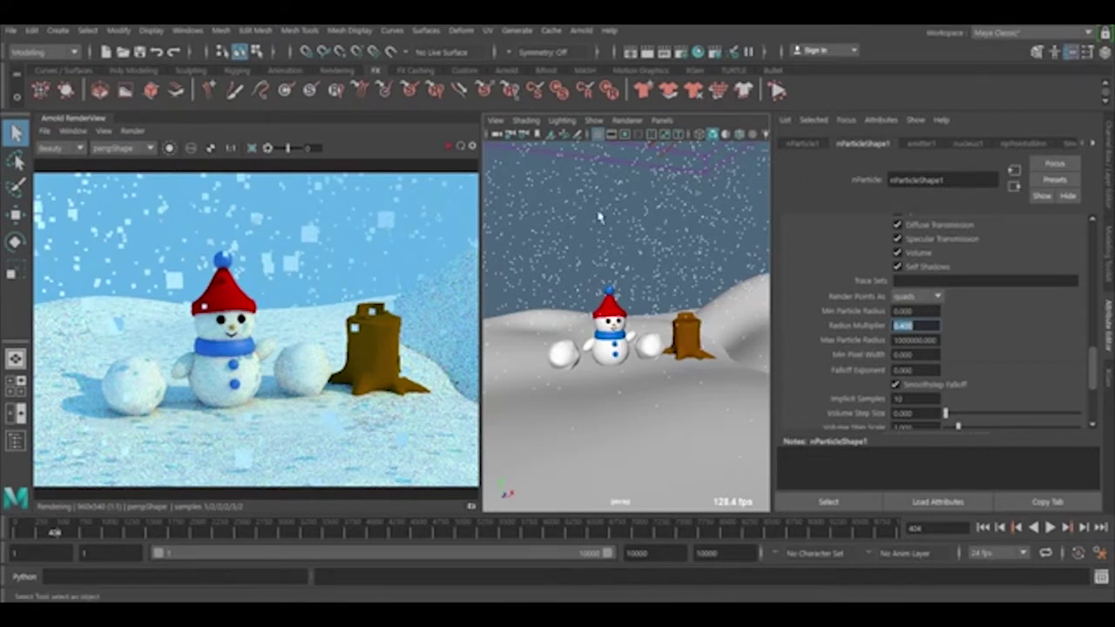
Close the RenderView and assign a new Arnold aiStandardSurface material to nParticle1
click(91, 119)
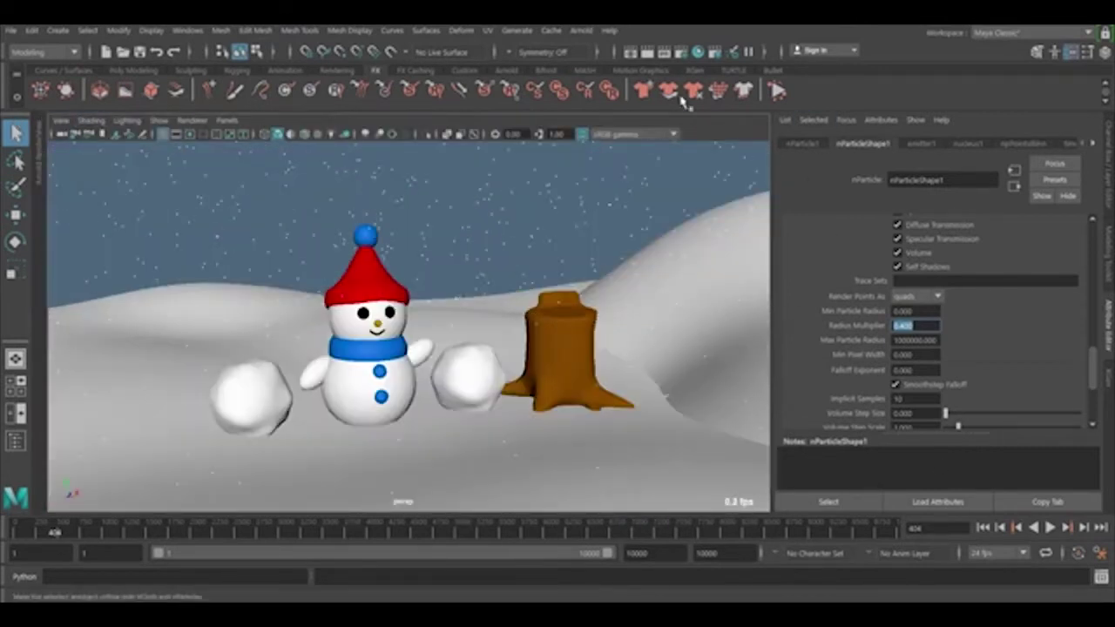
click(15, 442)
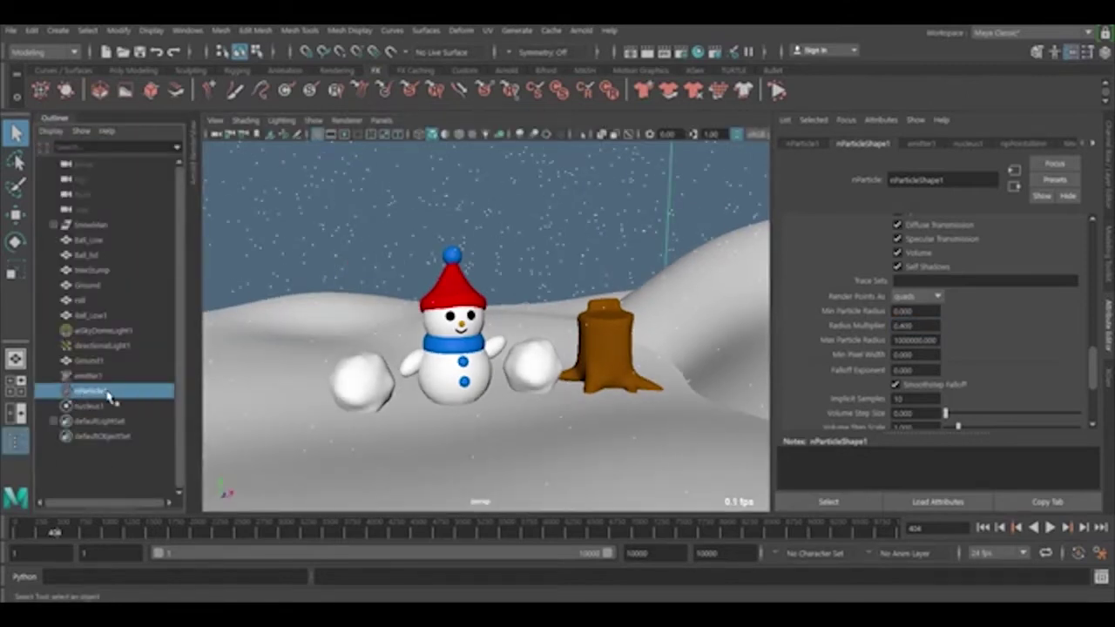
right_click(426, 223)
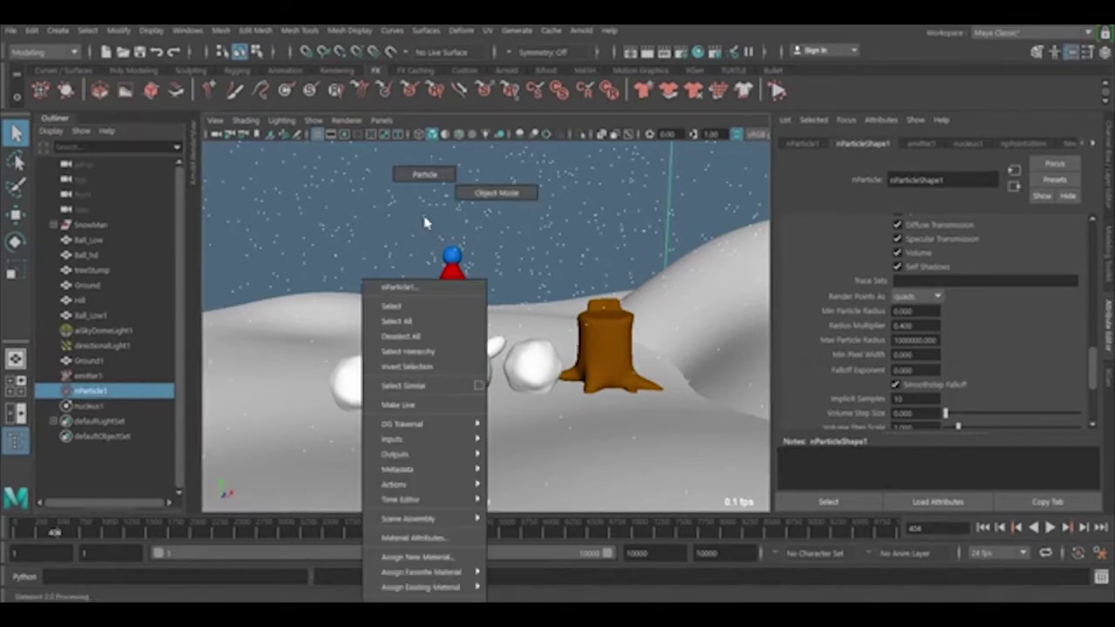
click(447, 561)
click(415, 319)
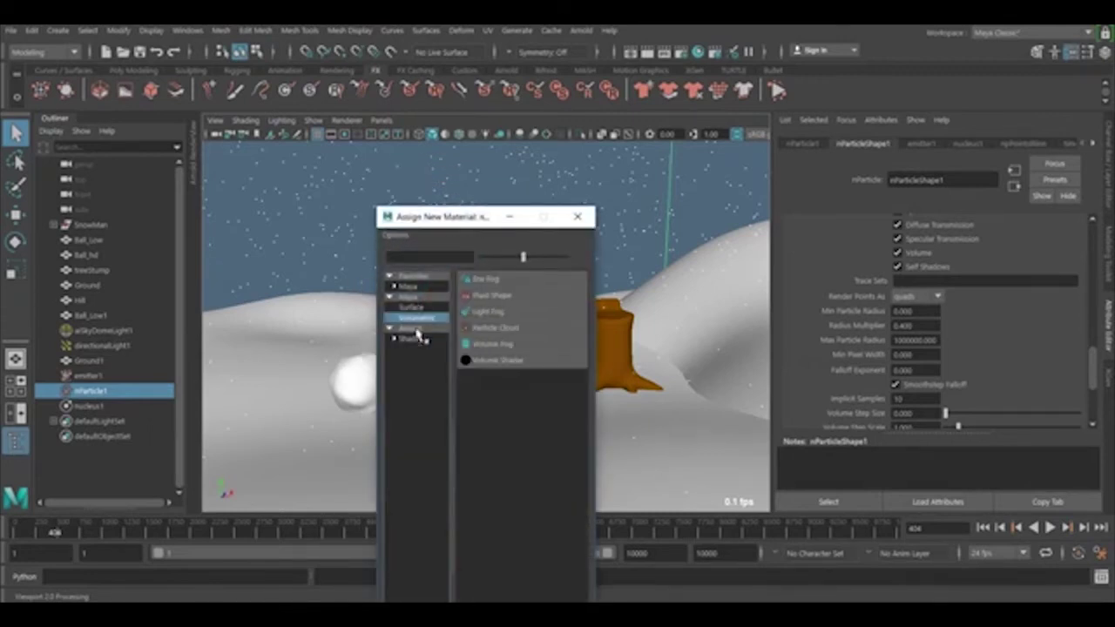
click(421, 339)
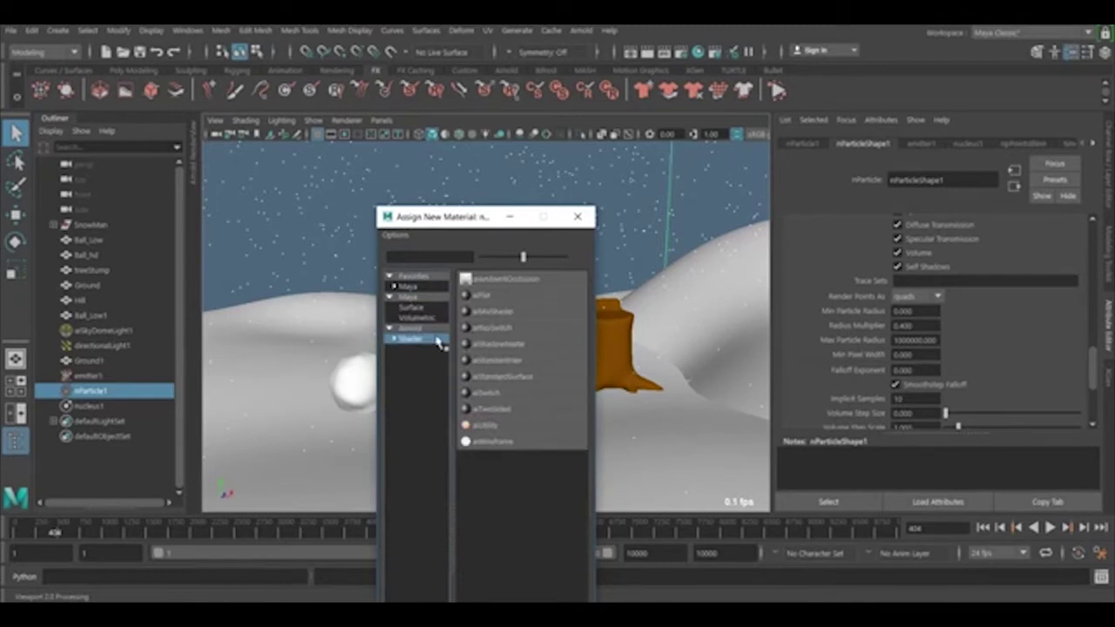
click(519, 381)
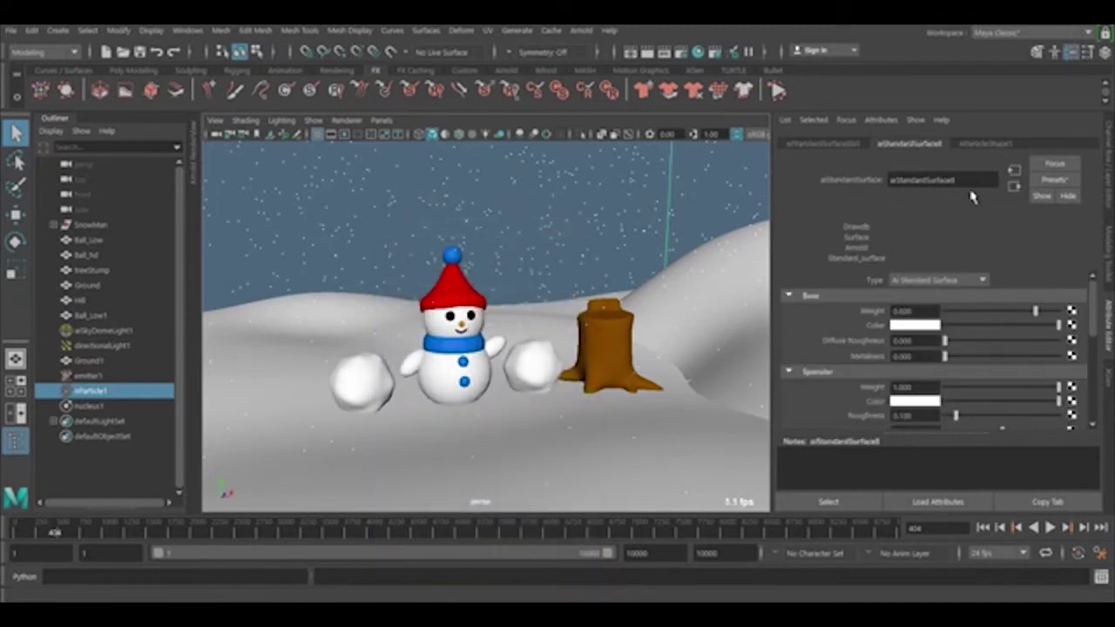
Rename the particle material to snowfall and set its Base Color to magenta
double_click(967, 181)
text(i)
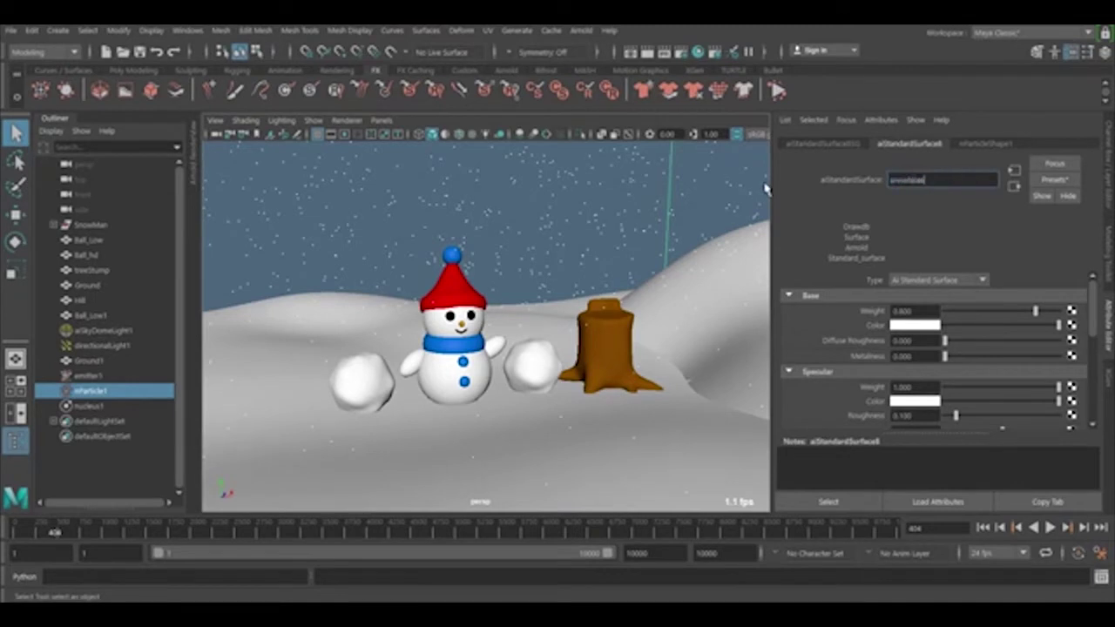
text(nowfall)
key(Return)
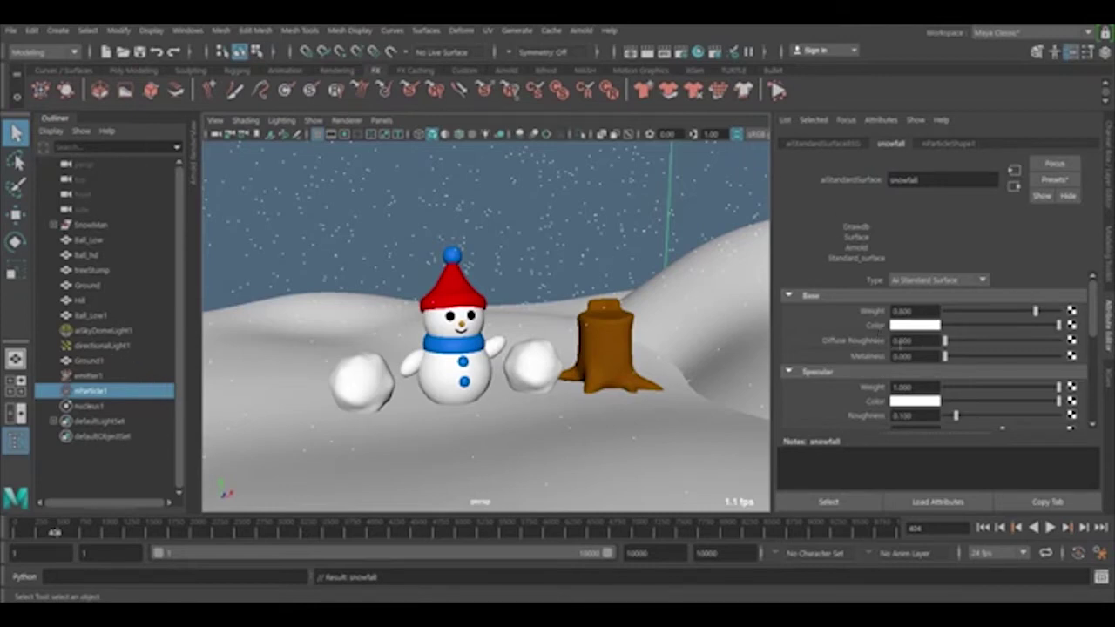
click(916, 327)
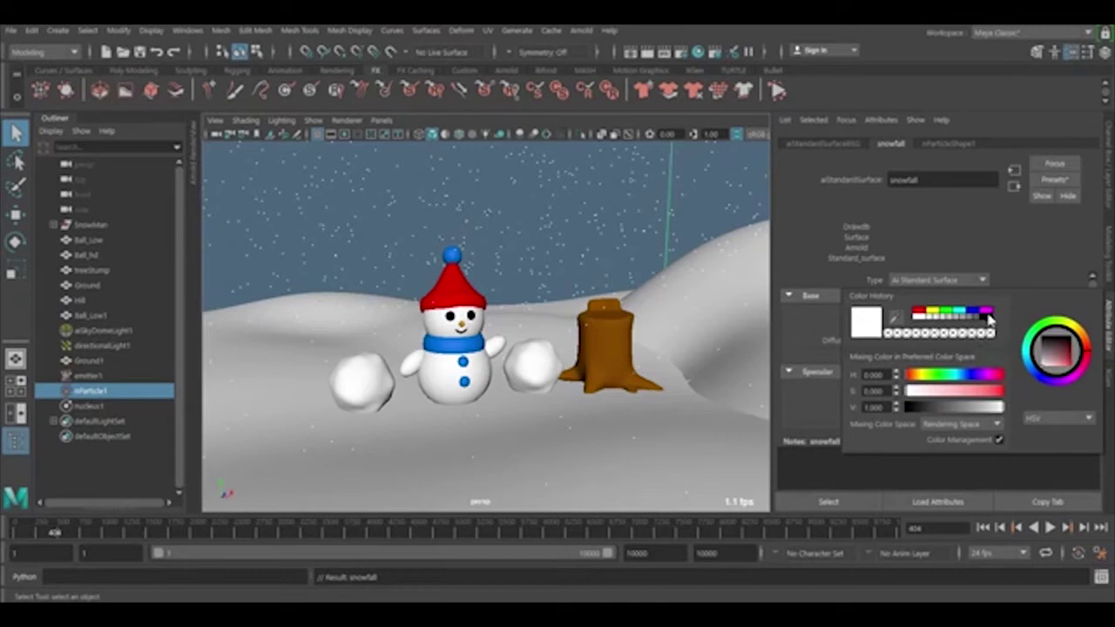
click(988, 312)
Hide the Outliner, dock the Arnold RenderView beside the scene, and render
click(15, 442)
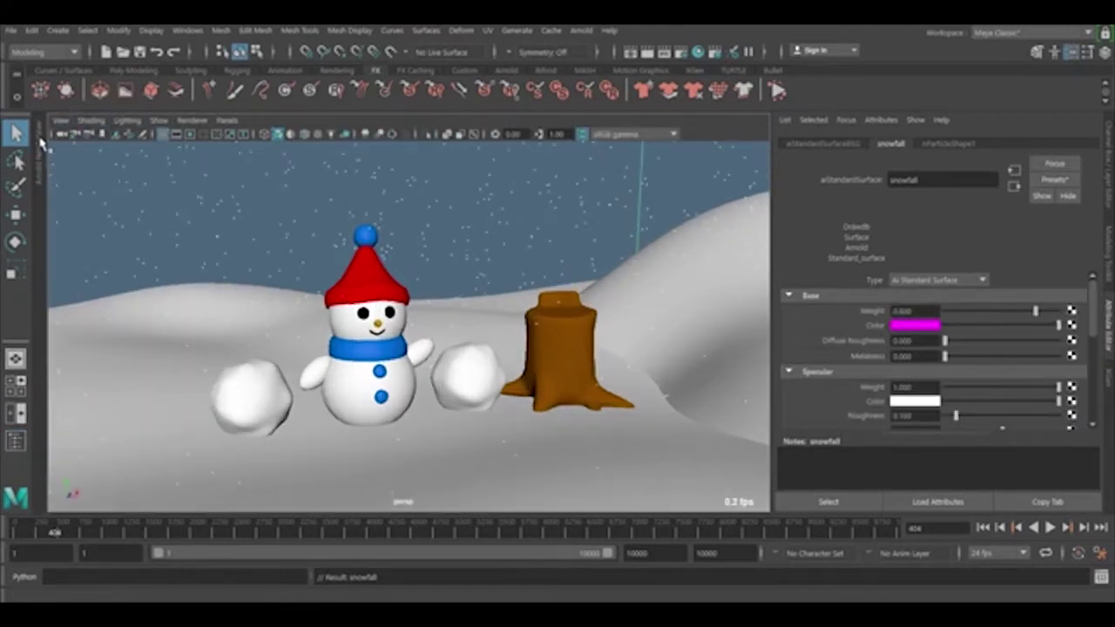
drag(39, 143, 481, 201)
click(451, 148)
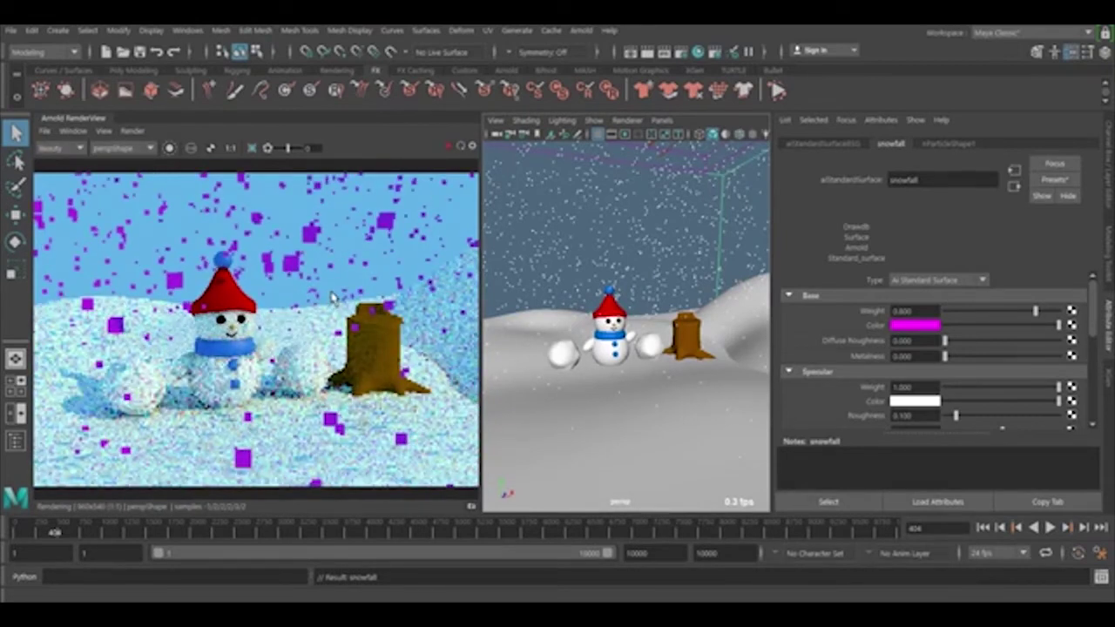
Drop the snowfall Base Color saturation to 0 so it is pure white
click(918, 327)
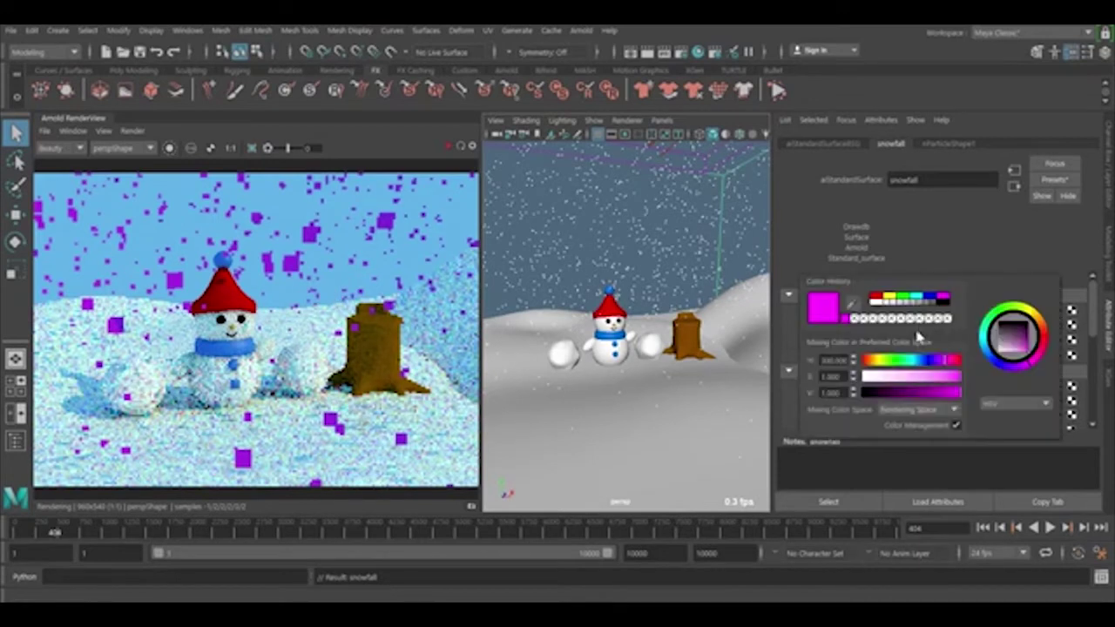
click(923, 327)
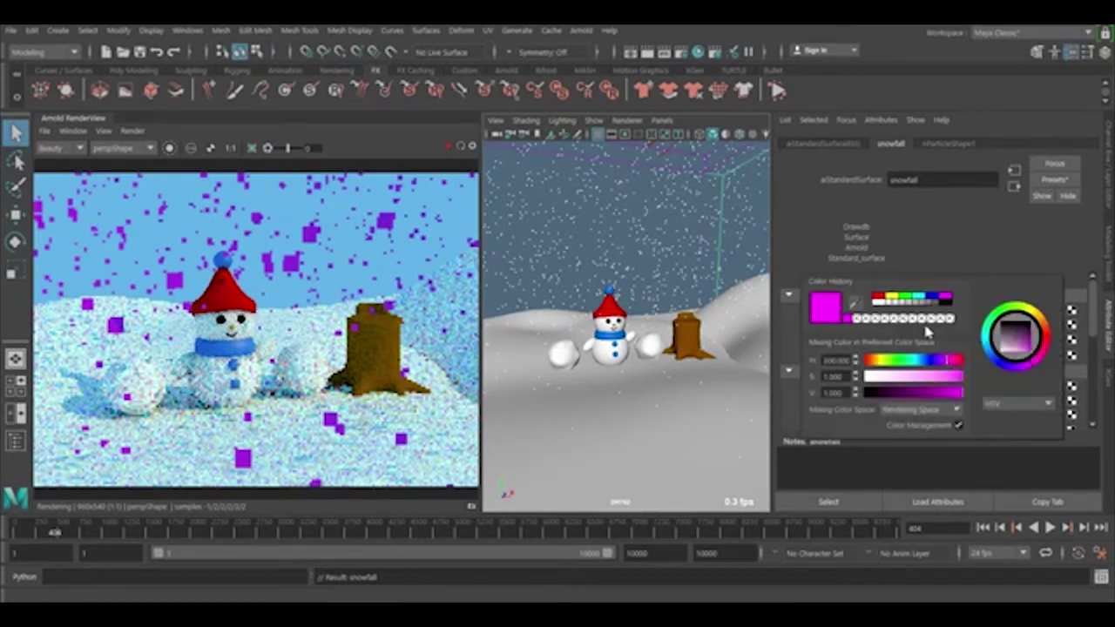
drag(946, 377, 864, 370)
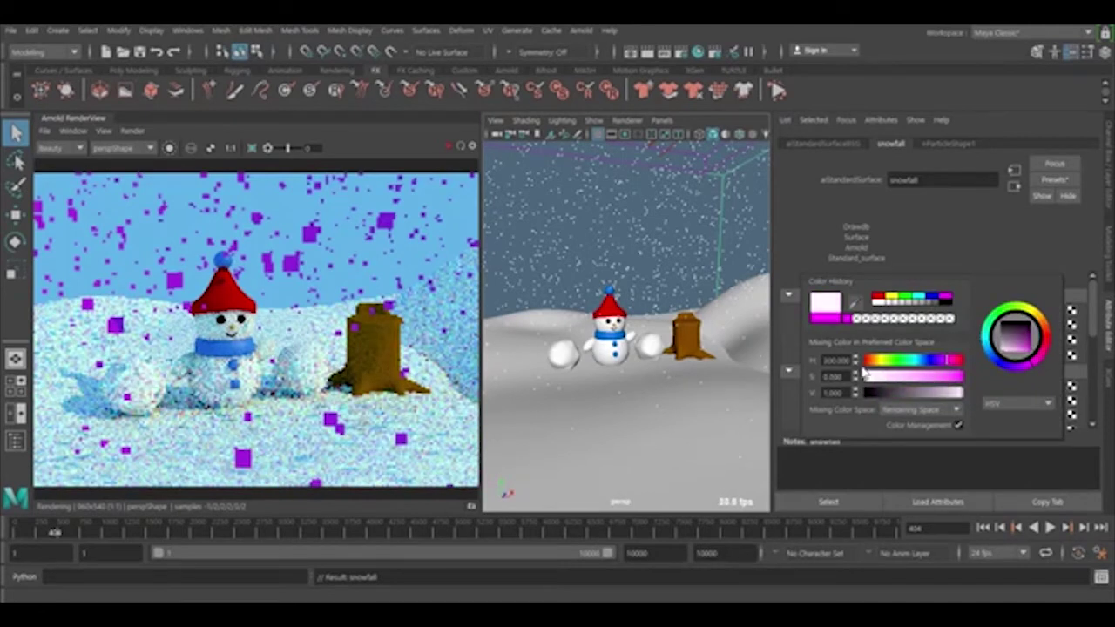
click(931, 298)
click(886, 377)
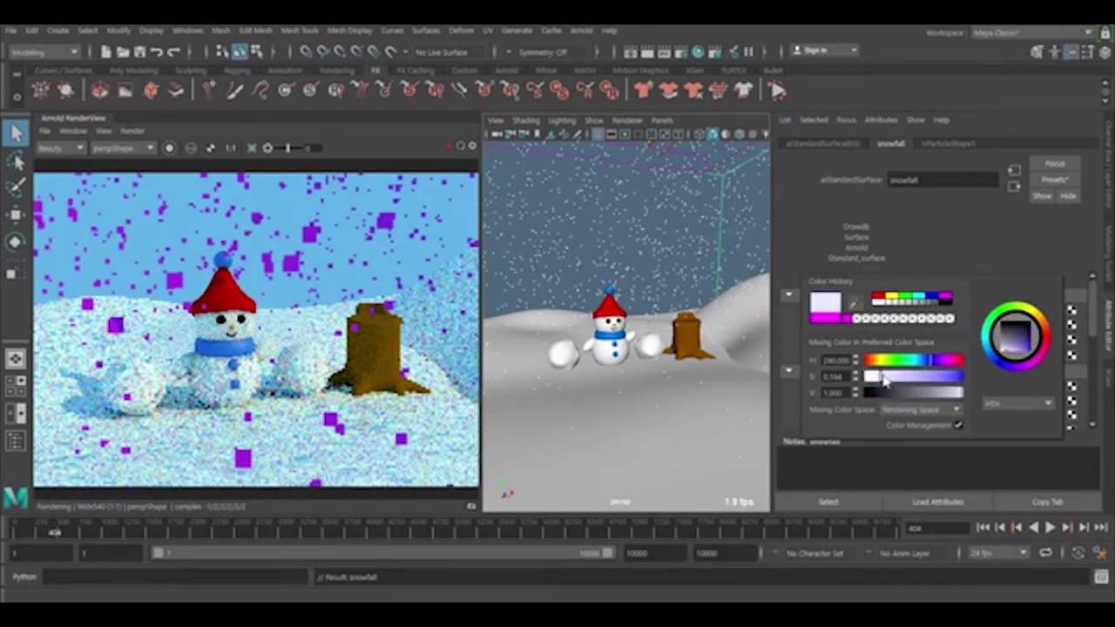
drag(896, 380, 867, 377)
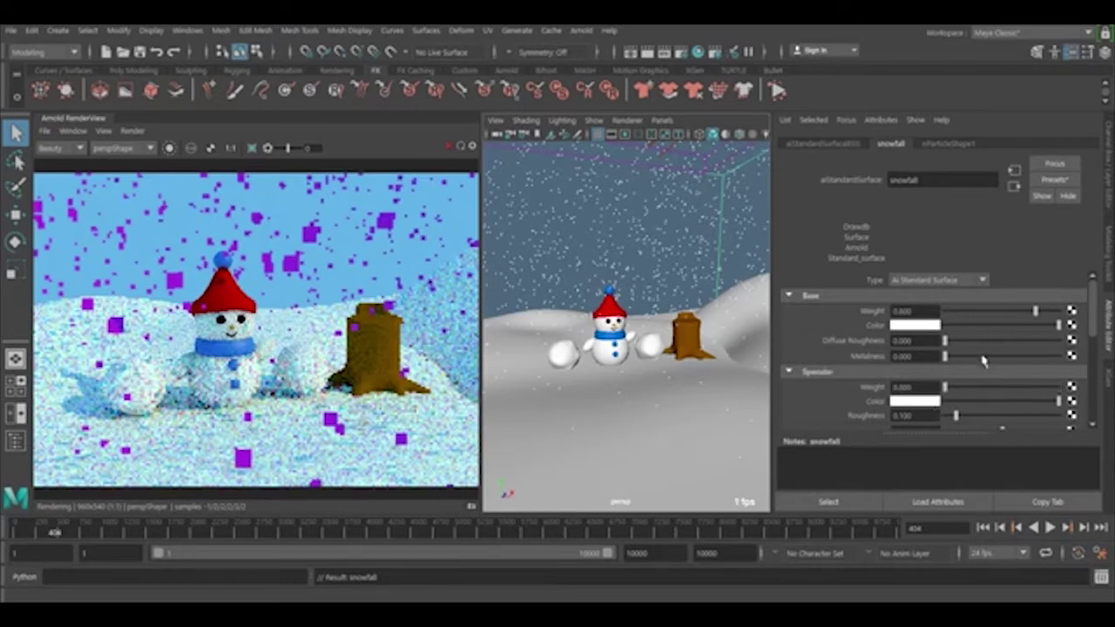
Expand the snowfall material's Geometry section to reach its opacity settings
scroll(983, 361, down, 3)
scroll(976, 355, down, 3)
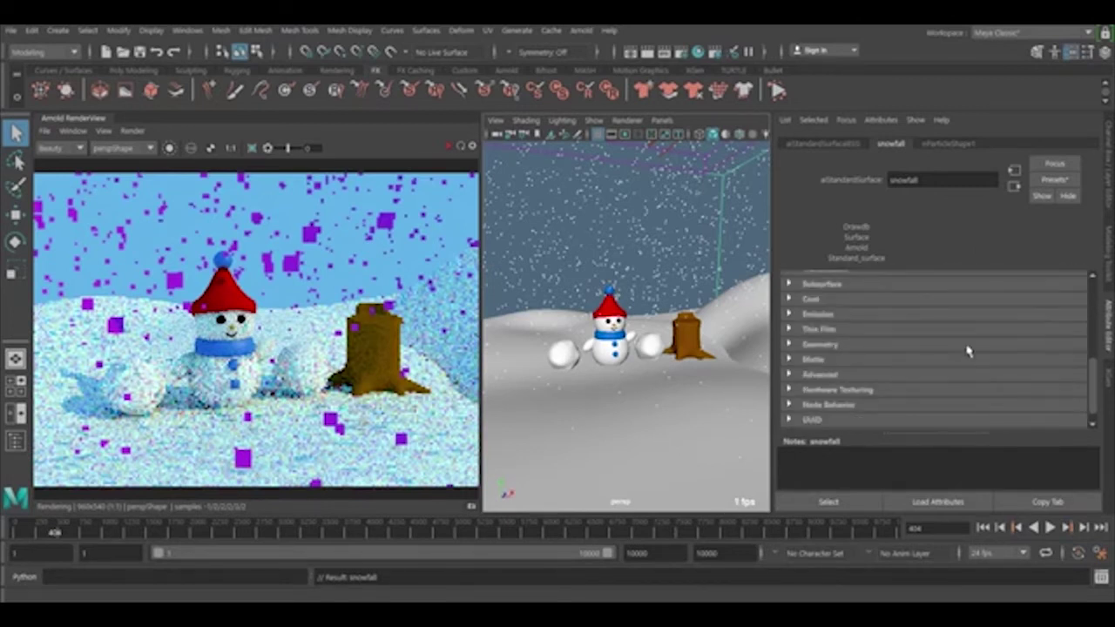
click(822, 347)
scroll(870, 352, down, 1)
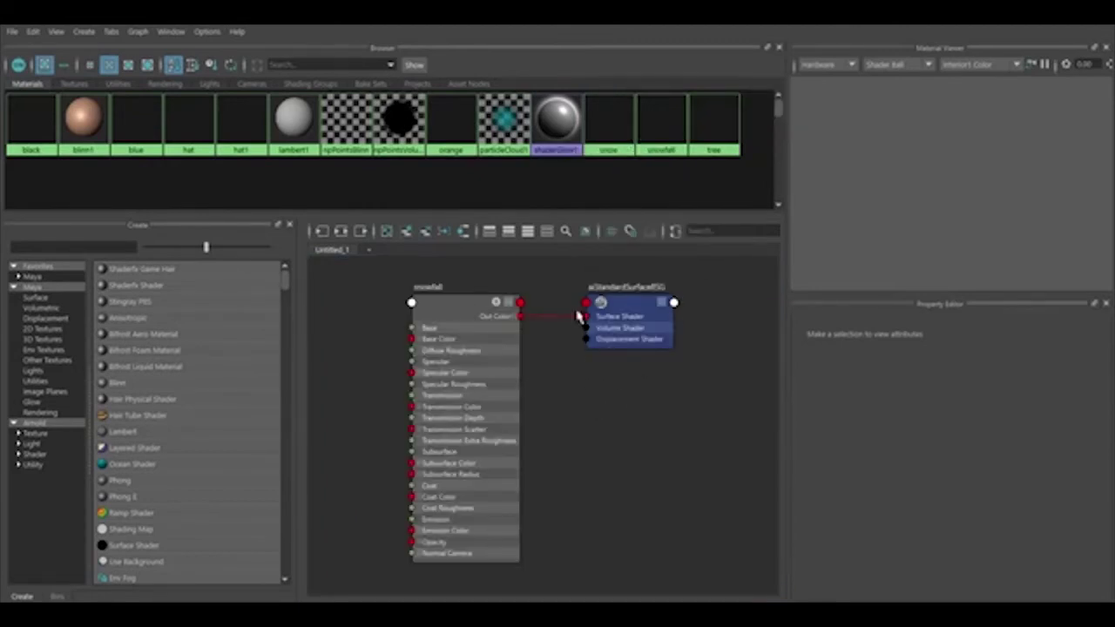
Create a ramp texture node with its place2dTexture node, arranged on the left of the graph
alt+middle_drag(549, 392, 645, 435)
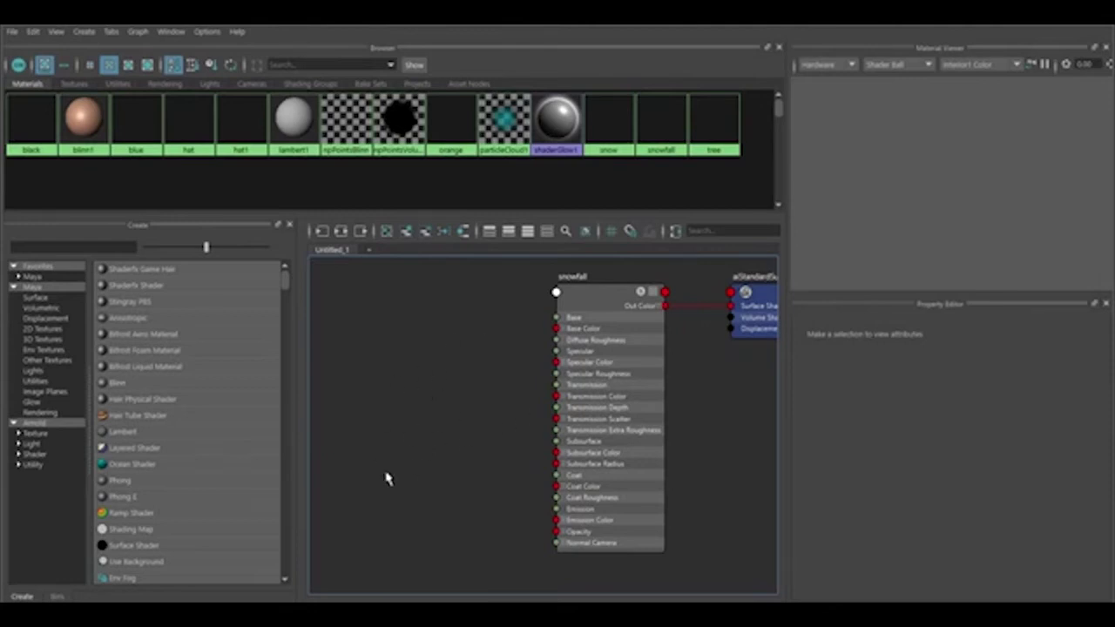
key(Tab)
text(ramp)
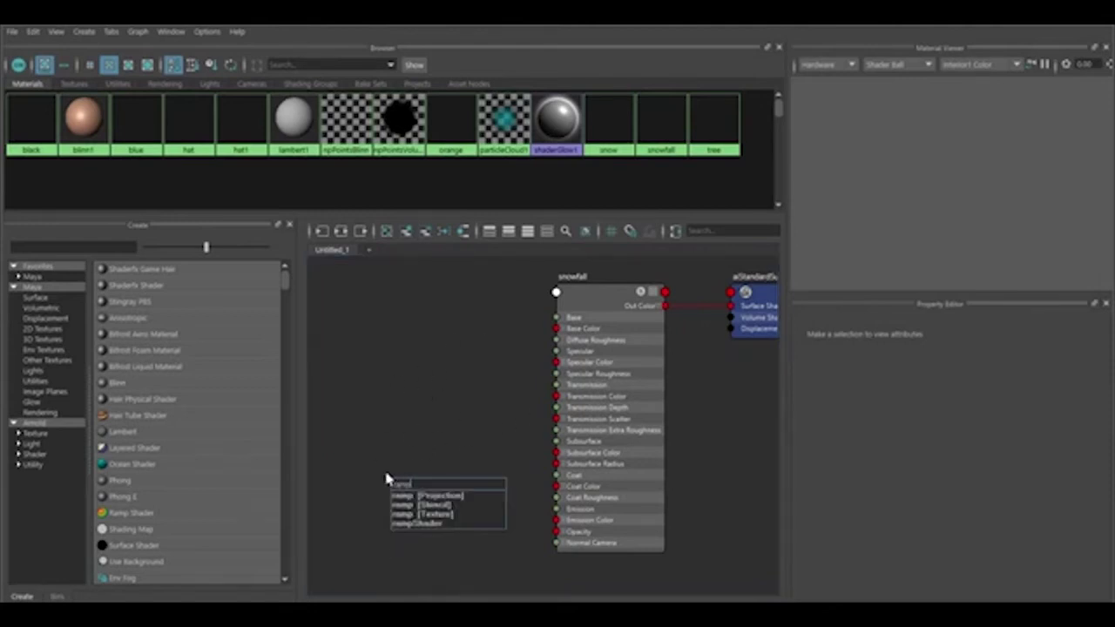
key(Down)
key(Down)
key(Return)
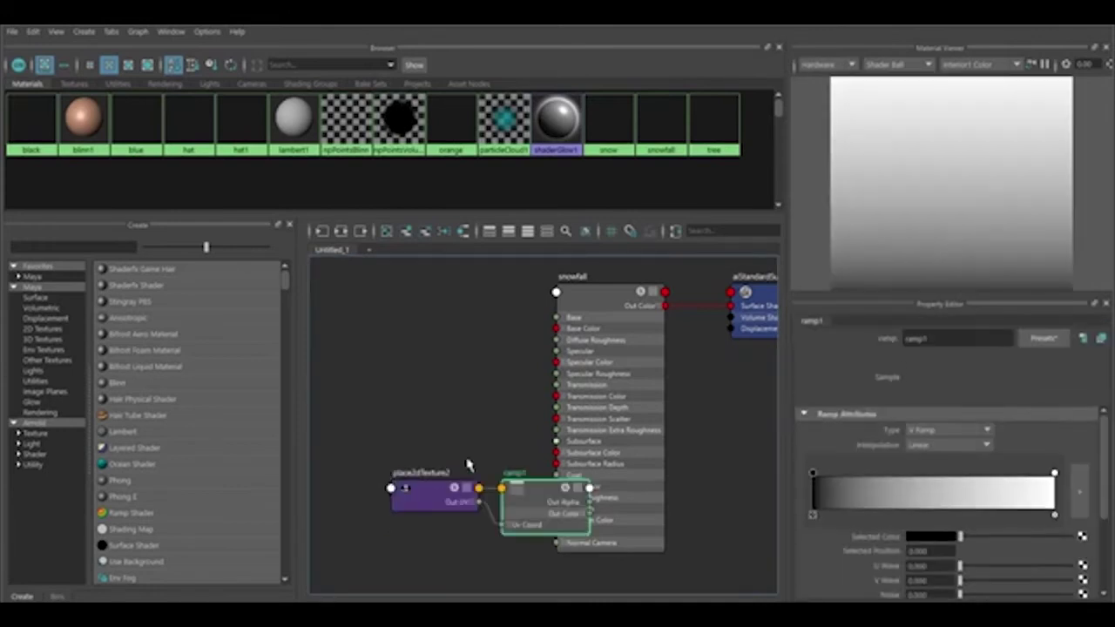
drag(383, 492, 300, 498)
drag(554, 504, 452, 492)
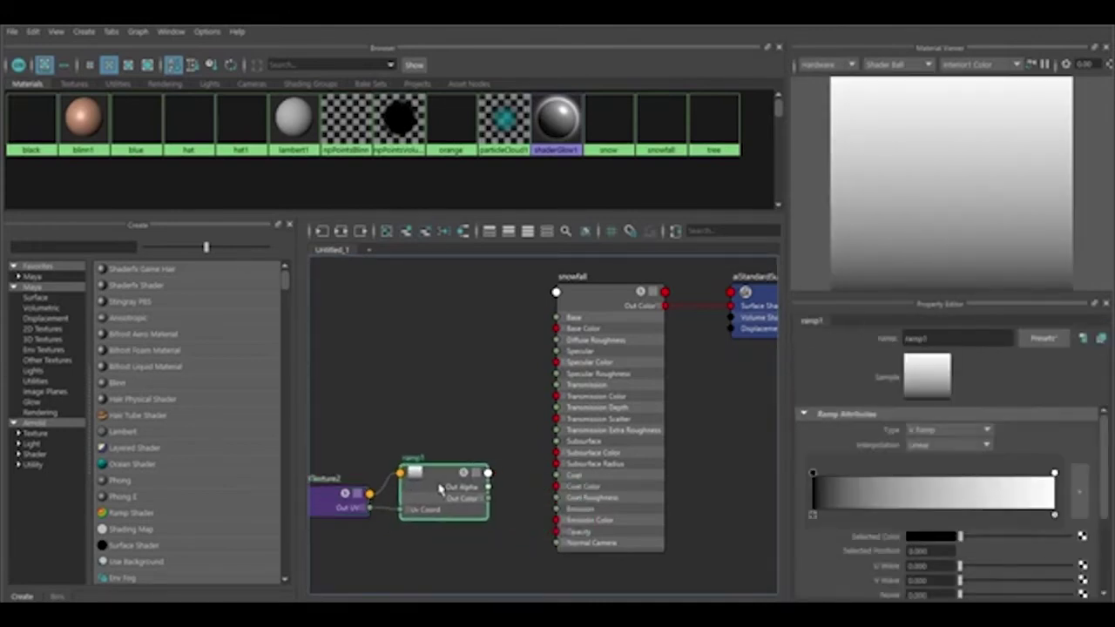
Connect the ramp's Out Color to the snowfall material's Geometry Opacity
click(597, 326)
scroll(931, 436, down, 5)
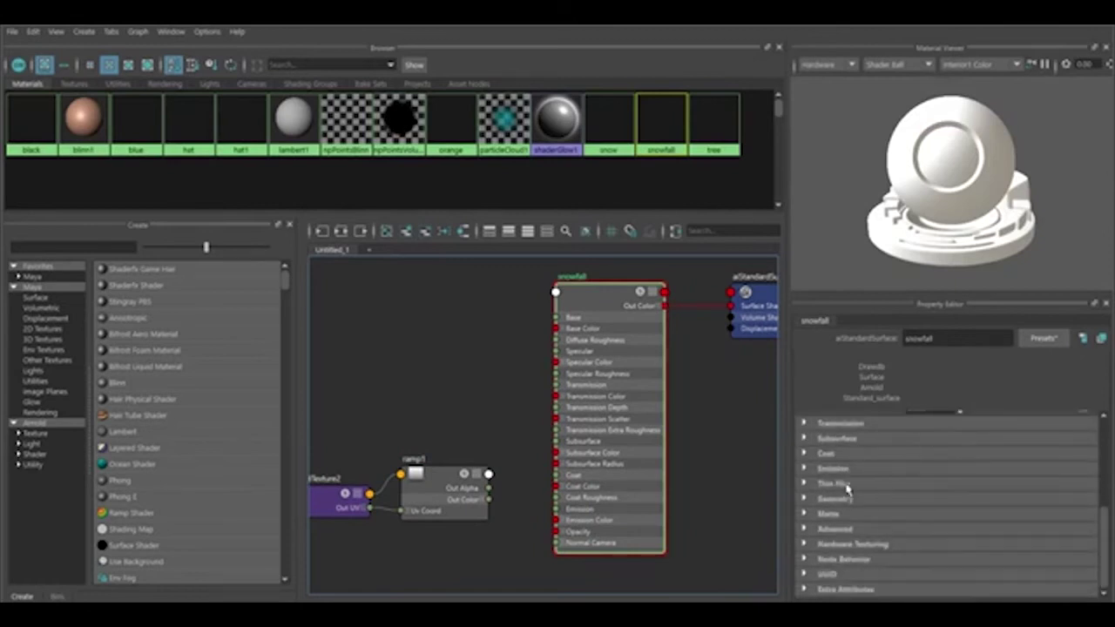
click(834, 499)
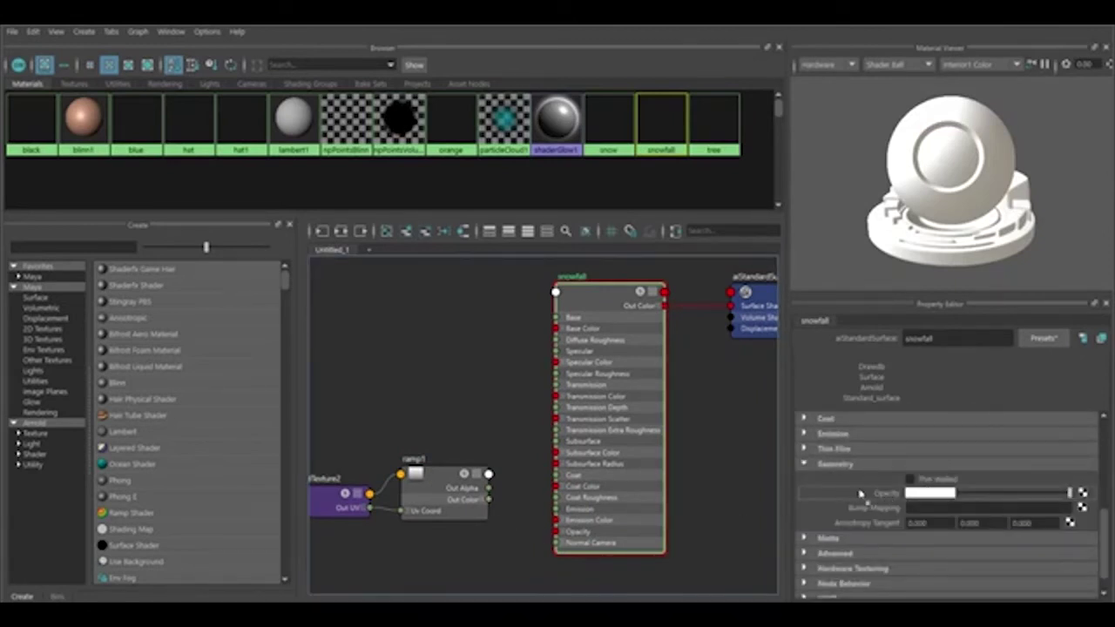
drag(1070, 493, 908, 493)
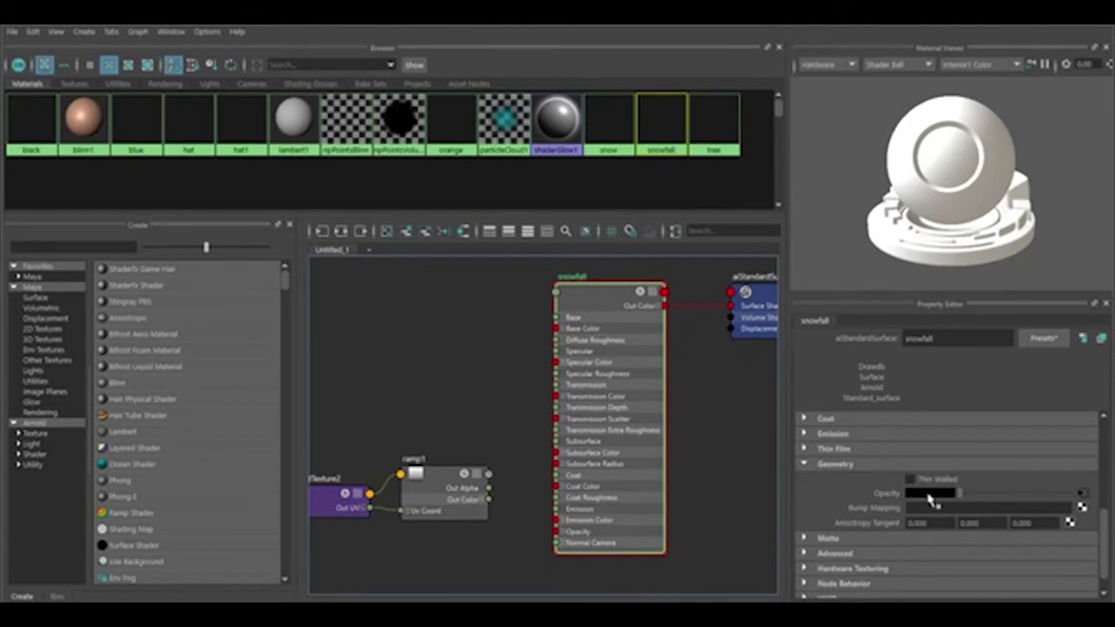
click(462, 473)
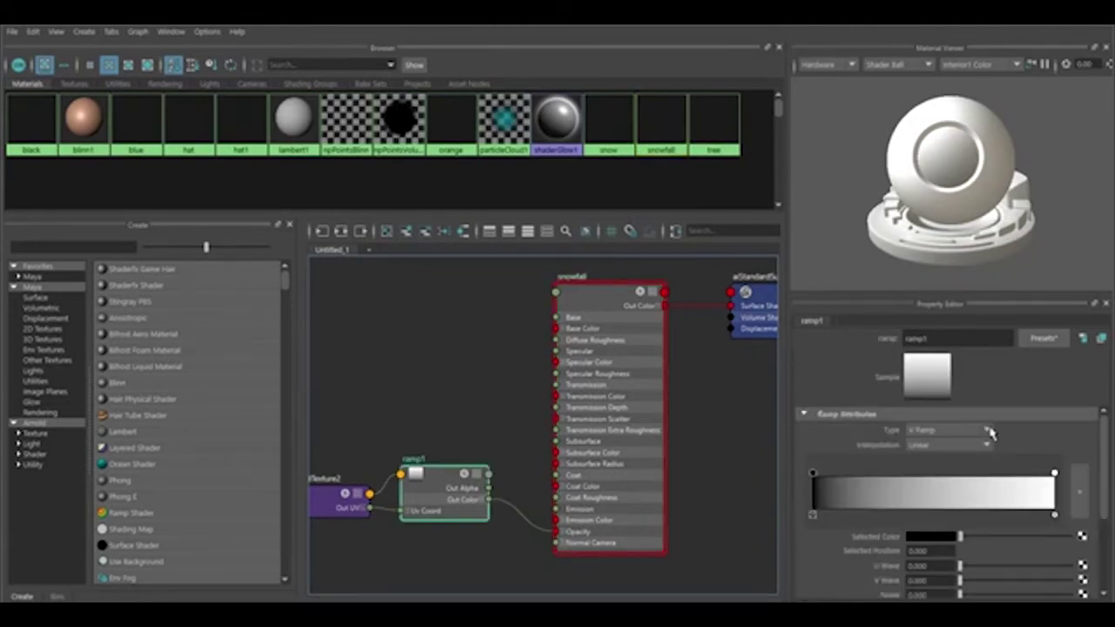
Make the ramp's left colour stop white and its right stop black
click(812, 474)
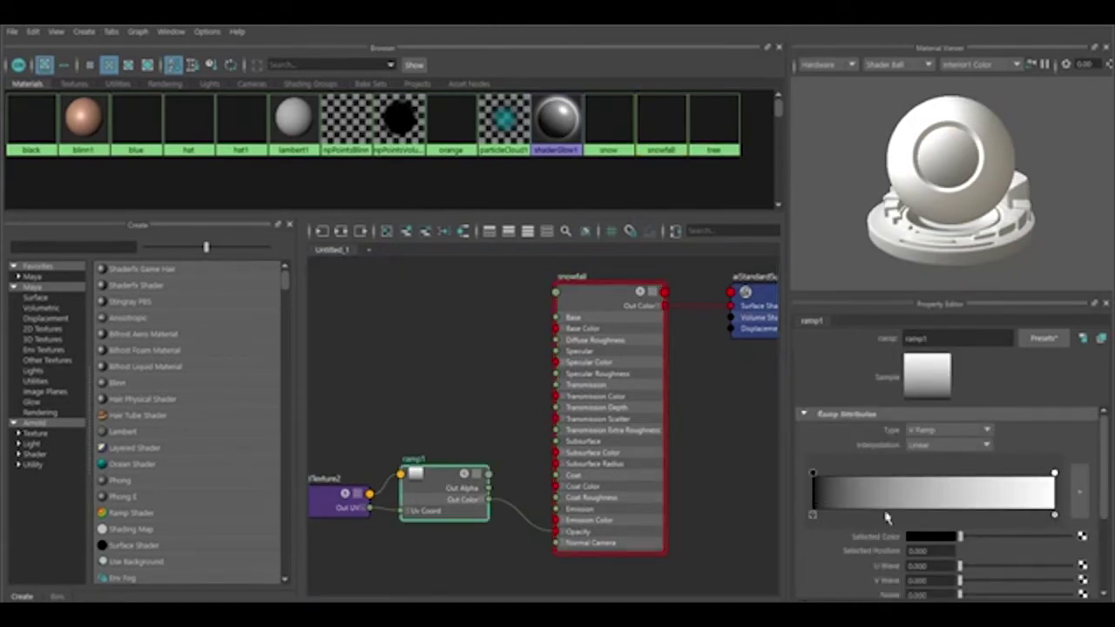
click(930, 536)
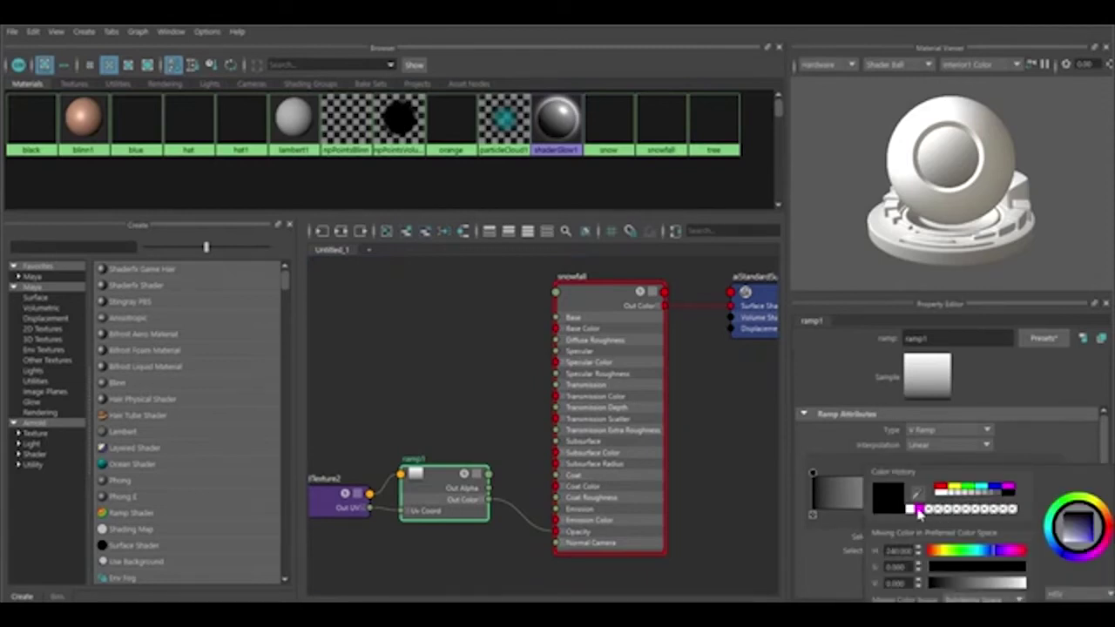
click(909, 509)
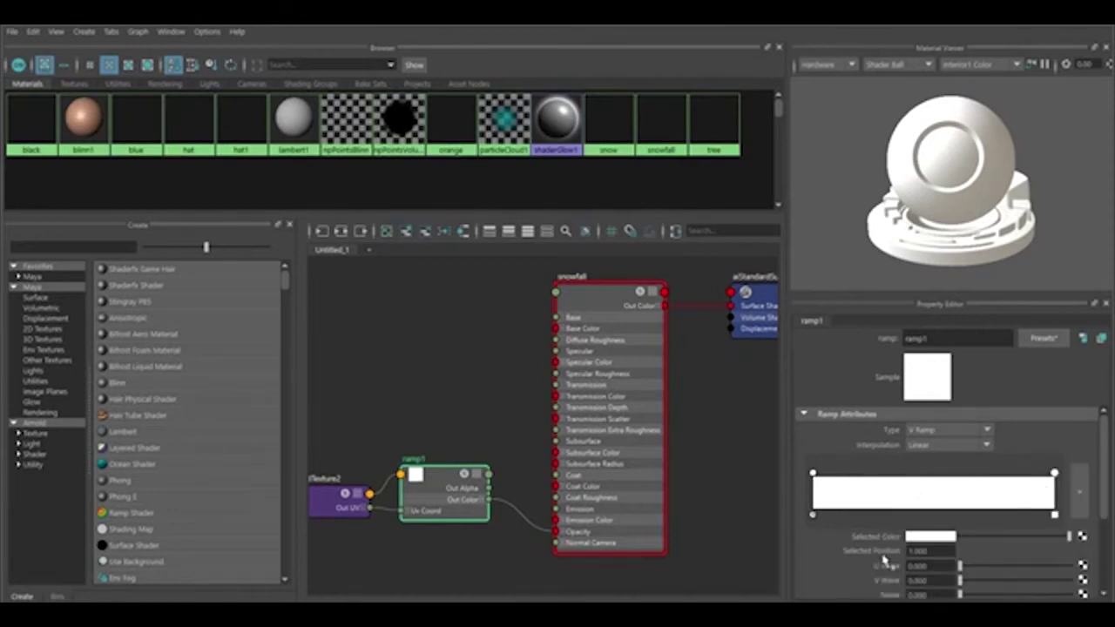
click(936, 537)
click(985, 509)
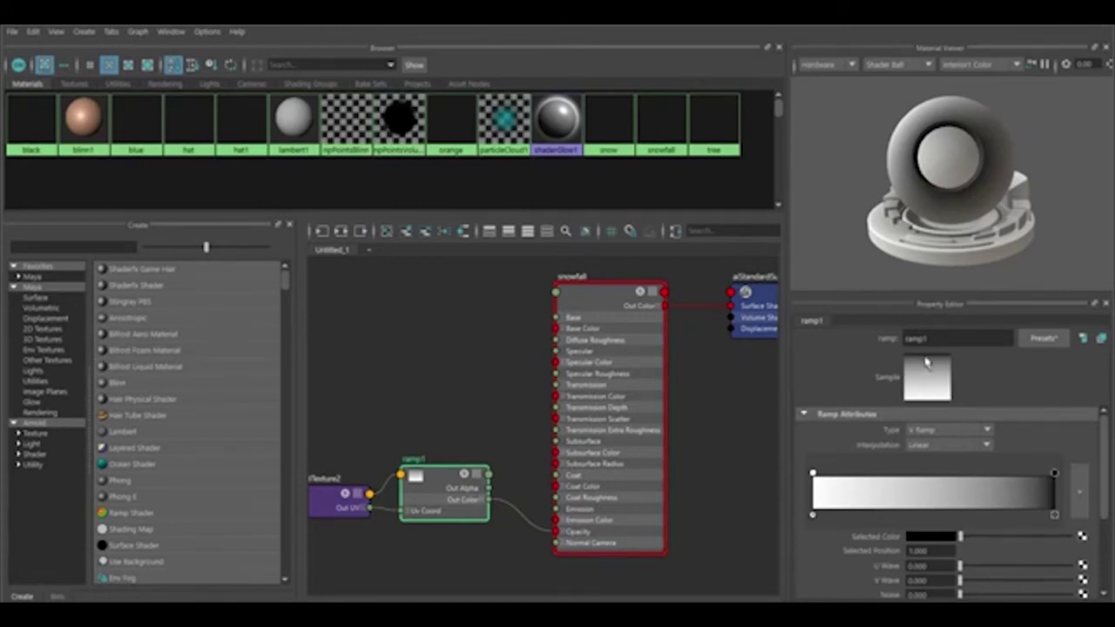
Set the ramp to Smooth interpolation and Circular Ramp type, with the black stop at 0.707
click(956, 445)
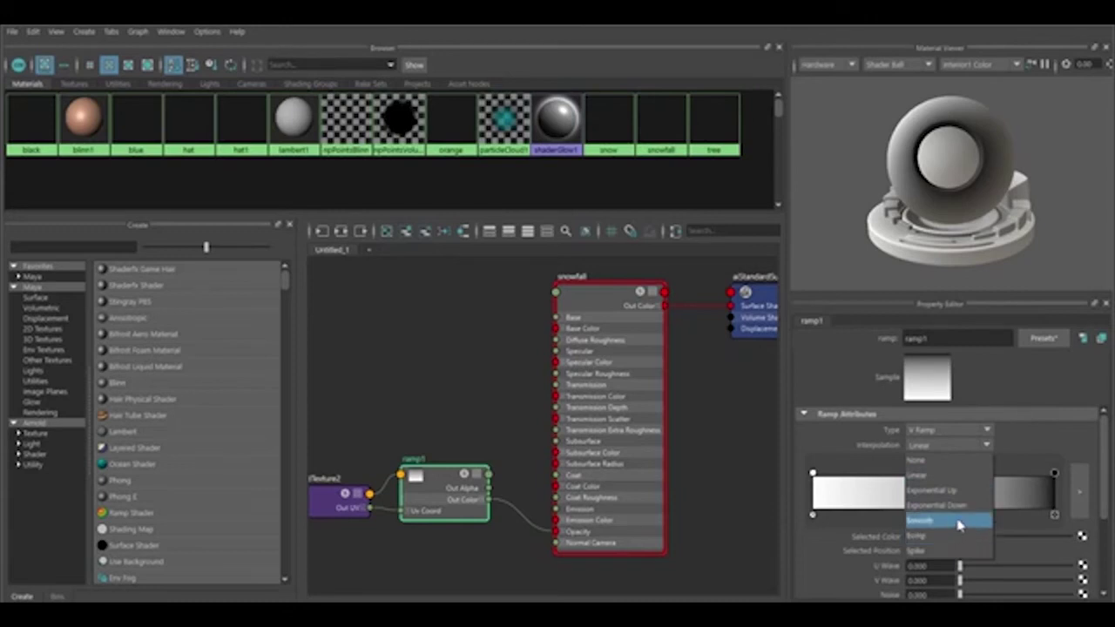
click(956, 534)
click(963, 430)
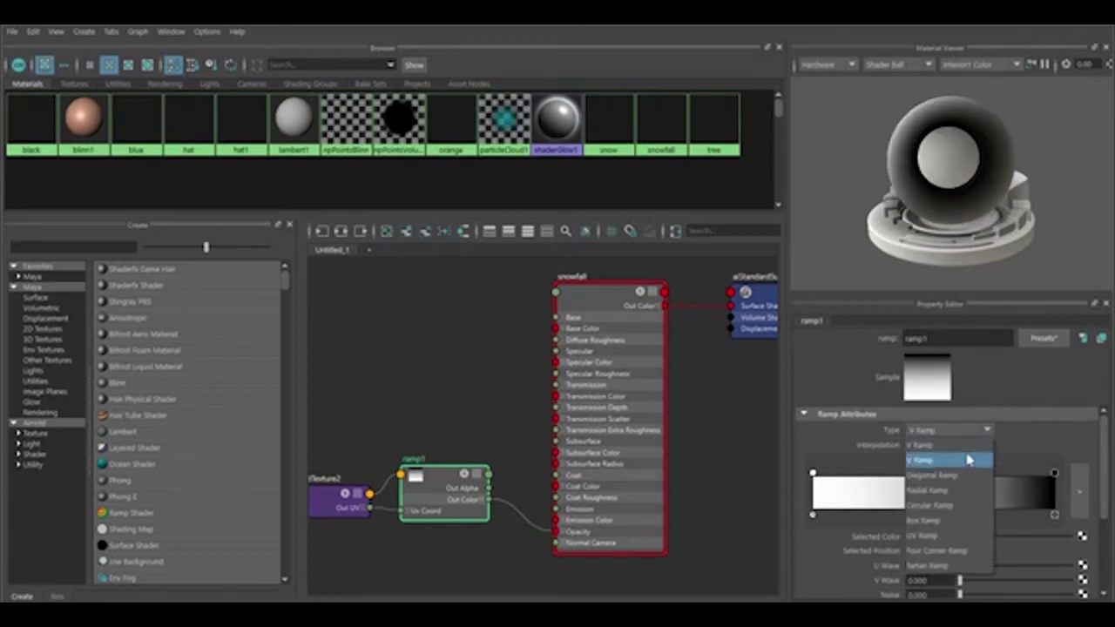
click(974, 505)
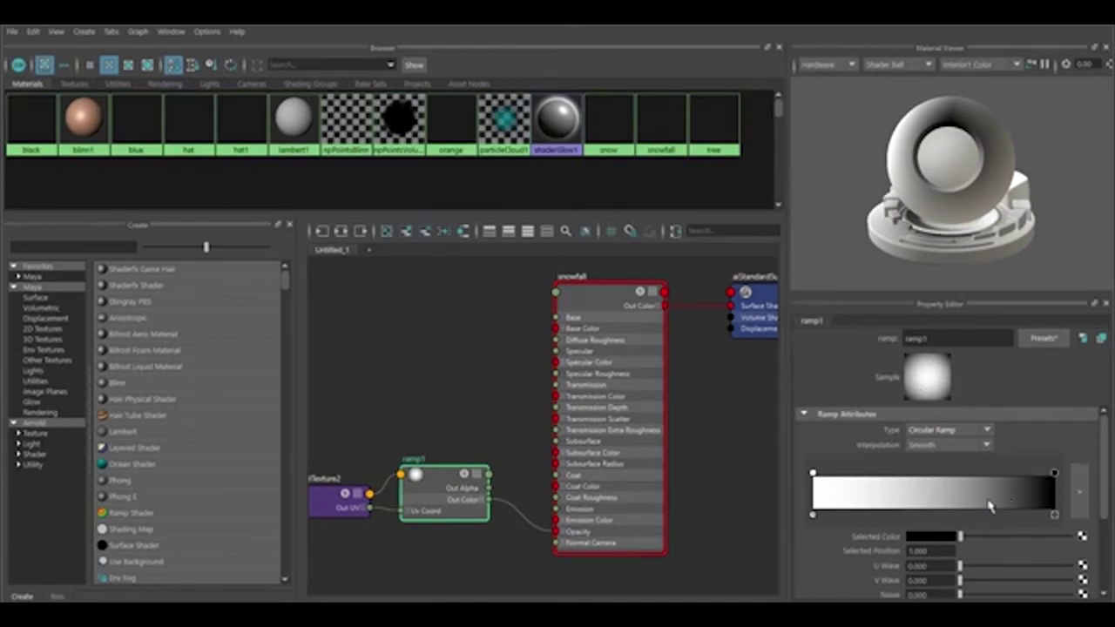
drag(1054, 474, 984, 470)
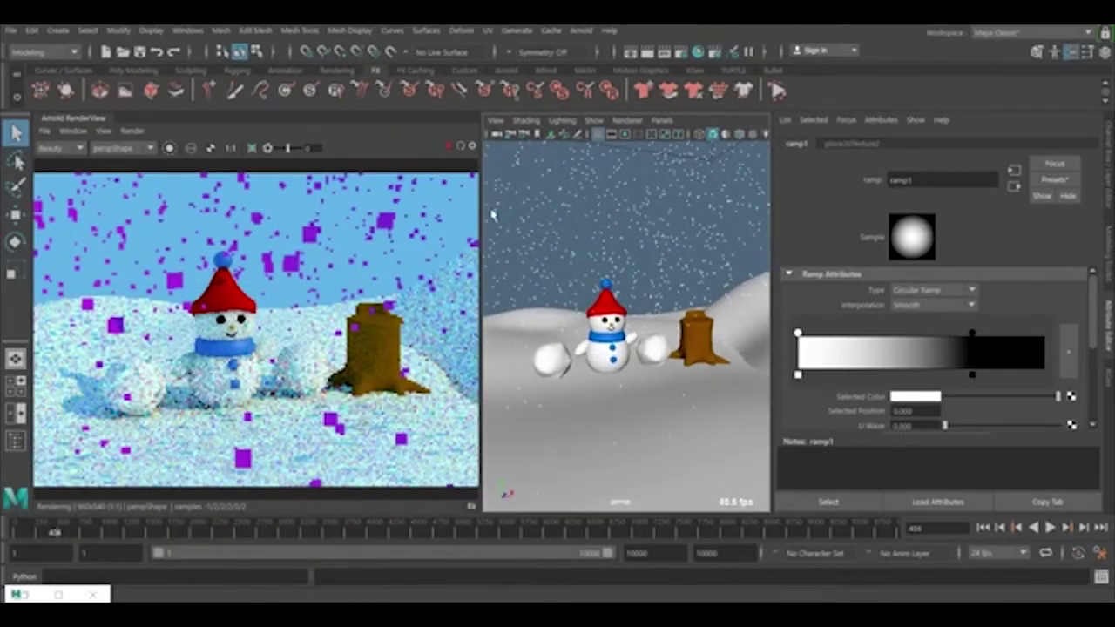
Re-render in Arnold RenderView so the snow shows as soft round flakes
click(448, 146)
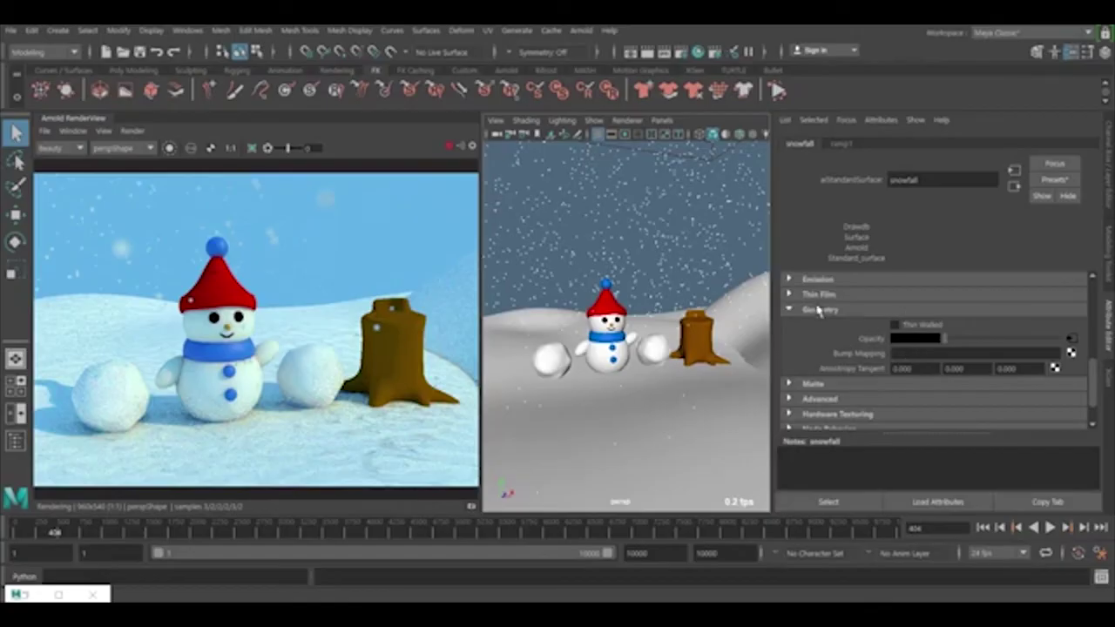
Adjust the snowfall material's Emission Weight to around 0.1
click(815, 281)
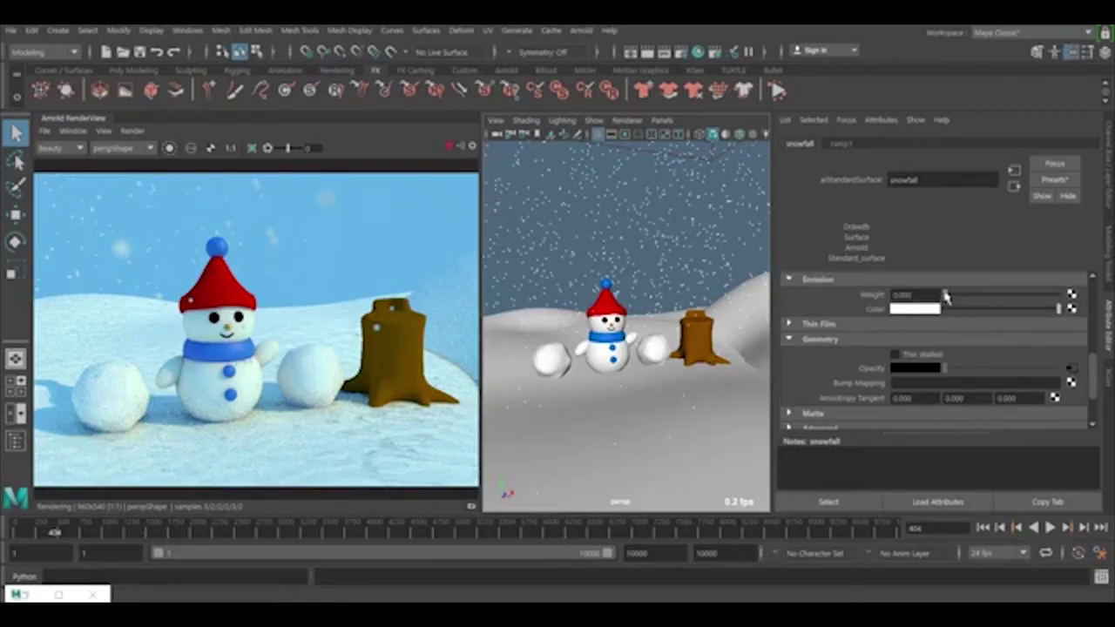
drag(947, 297, 966, 296)
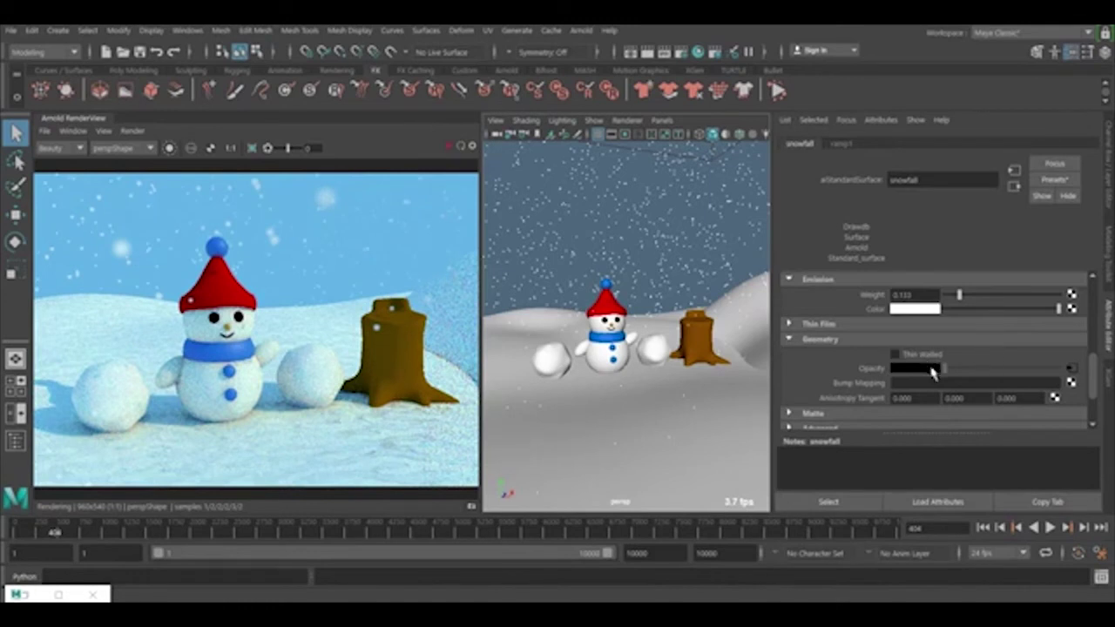
drag(959, 297, 942, 297)
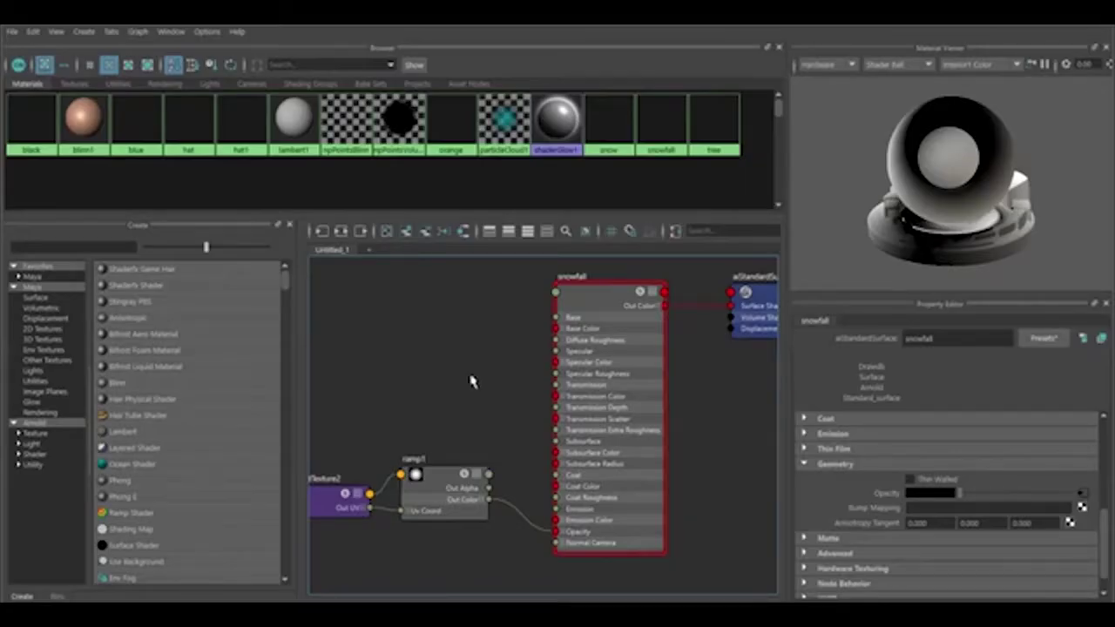
Pan the Hypershade node graph to bring the snowfall ramp network into view
alt+middle_drag(471, 380, 533, 343)
drag(535, 340, 330, 542)
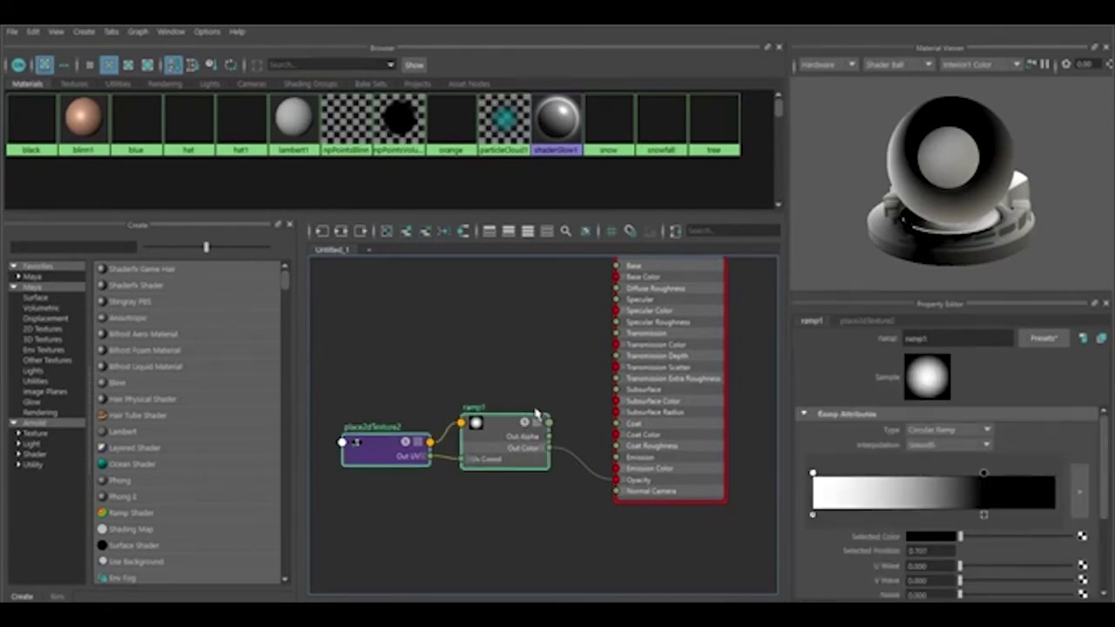
Delete ramp1 and its placement node, and create a file texture node in their place
click(549, 352)
drag(502, 369, 323, 535)
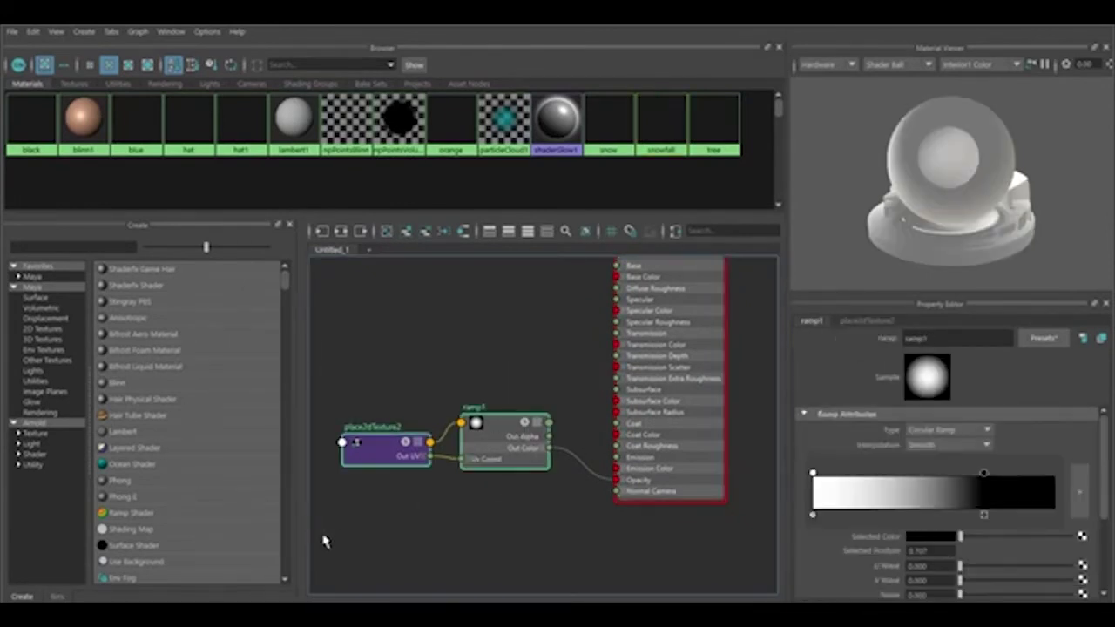
key(Delete)
key(Tab)
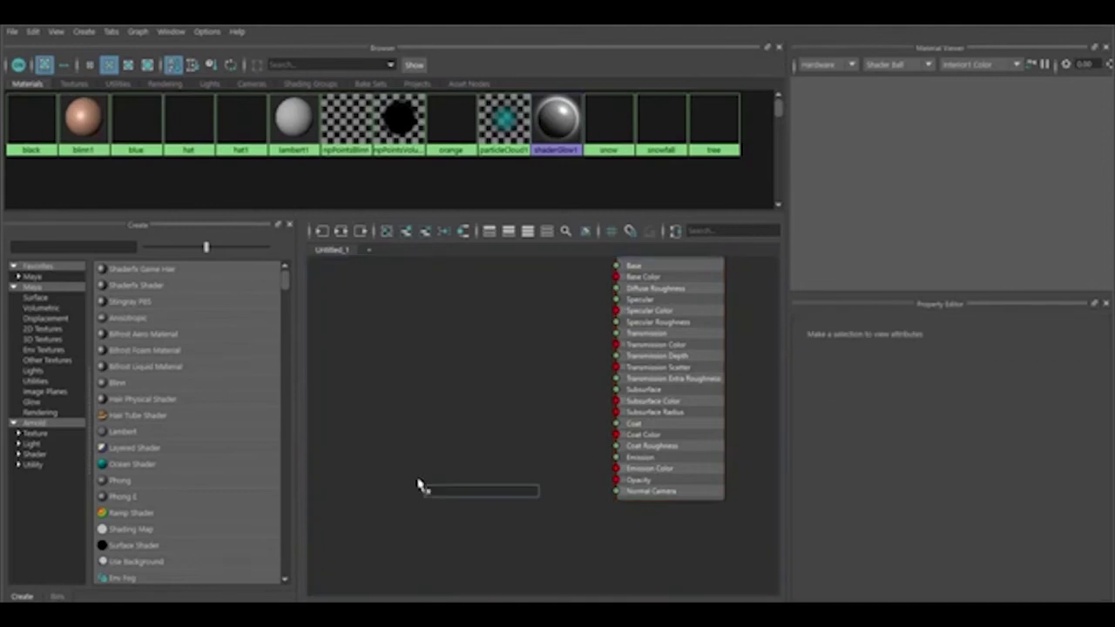
text(file)
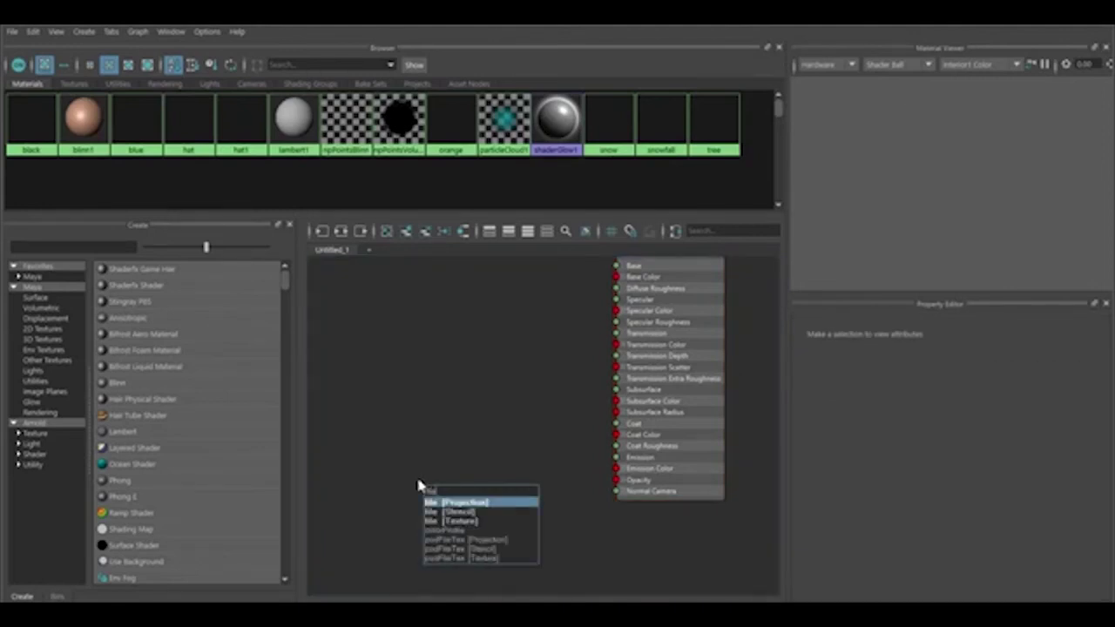
key(Down)
key(Down)
key(Return)
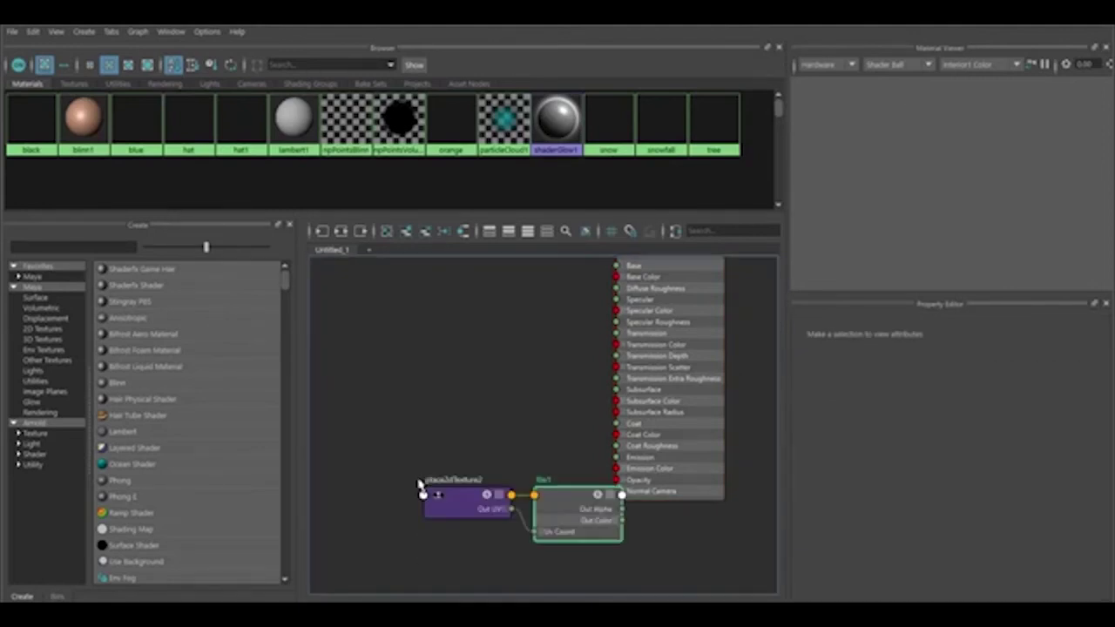
drag(552, 509, 450, 468)
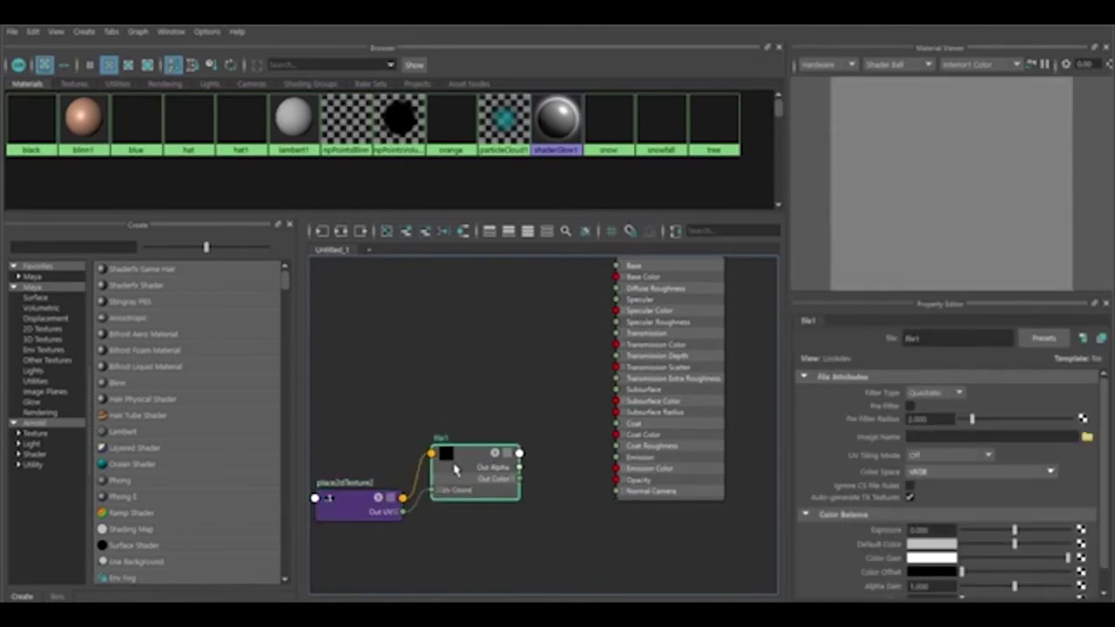
Load the Desktop snowflake PNG into file1 and connect it to snowfall's Opacity
click(1087, 437)
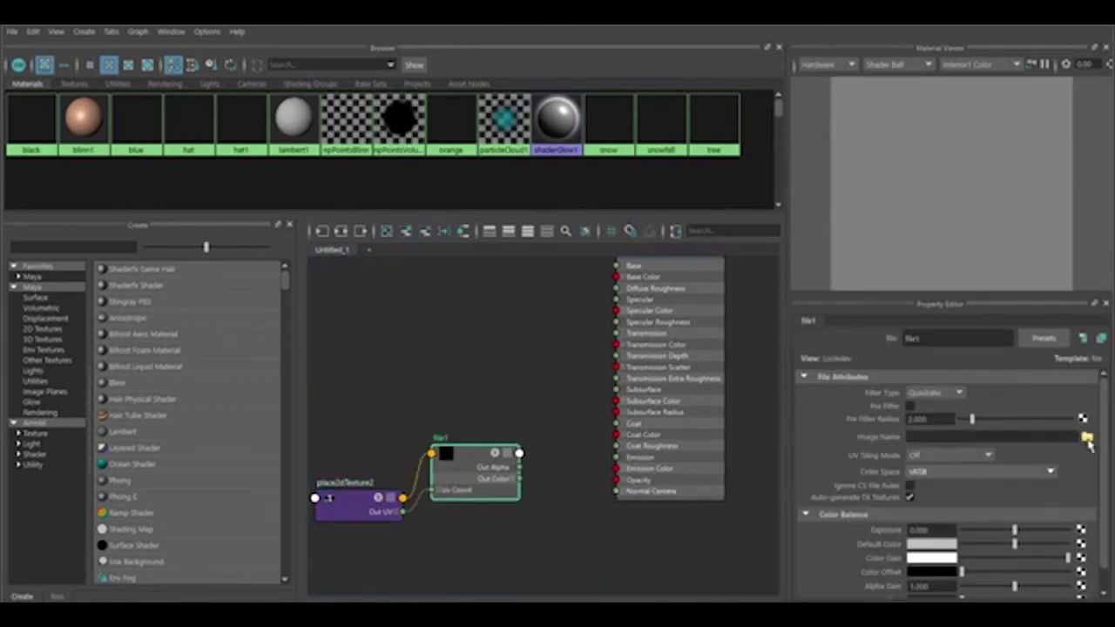
click(195, 187)
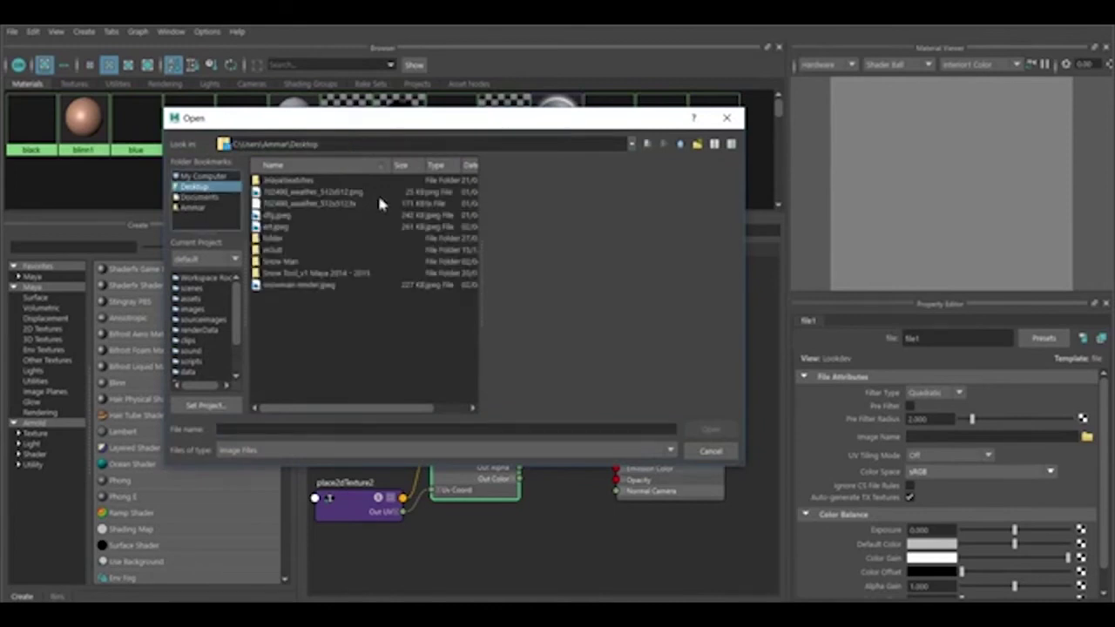
click(306, 192)
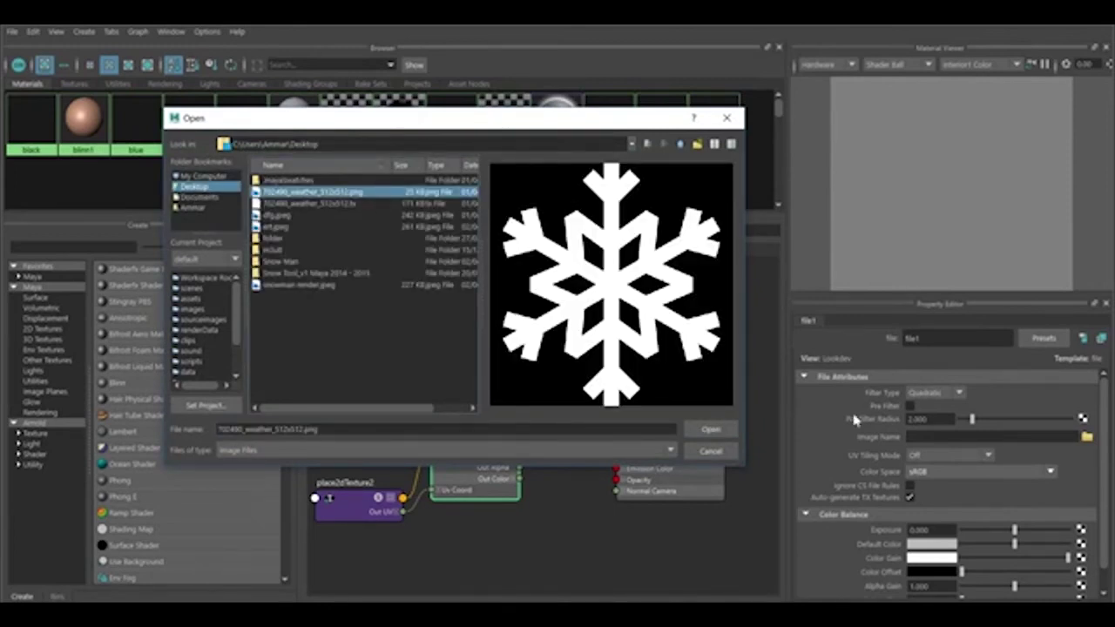
click(711, 428)
click(685, 274)
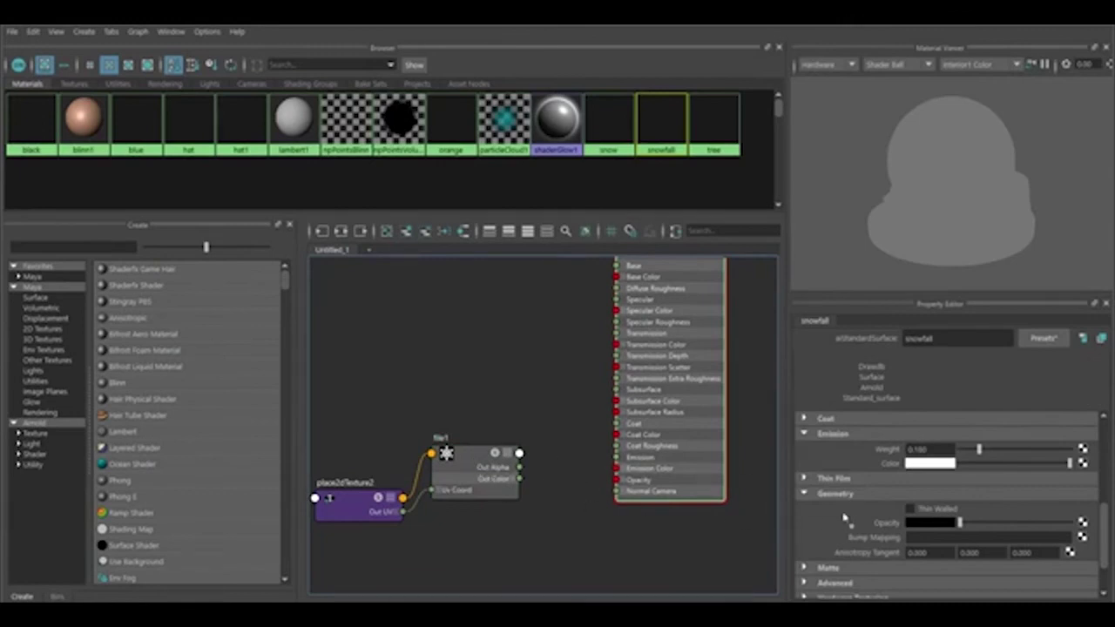
middle_drag(844, 519, 875, 527)
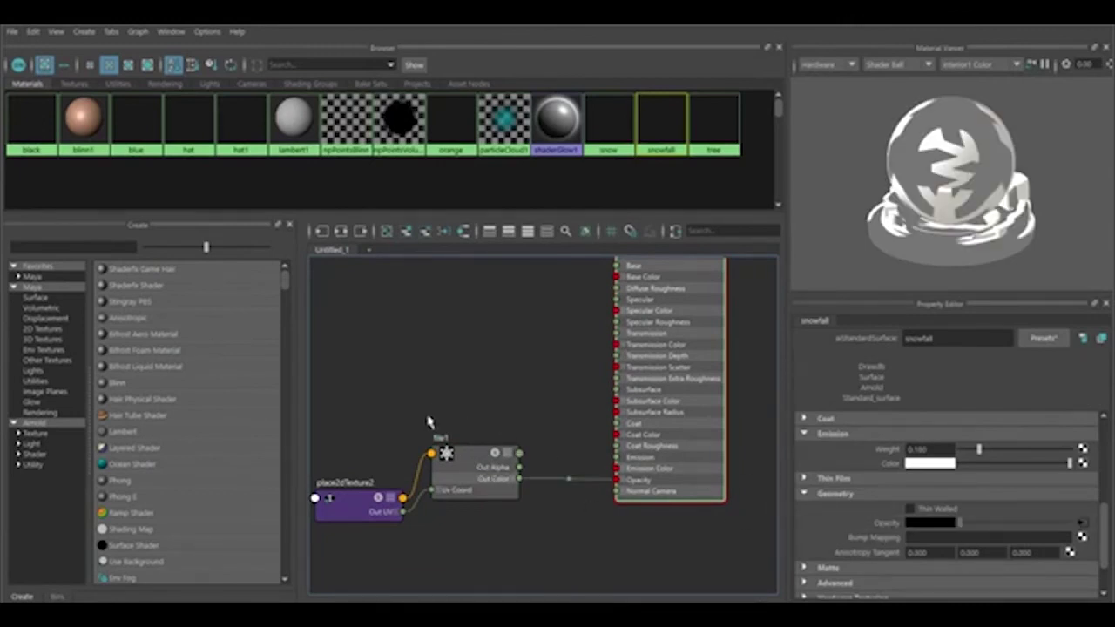
drag(470, 464, 492, 473)
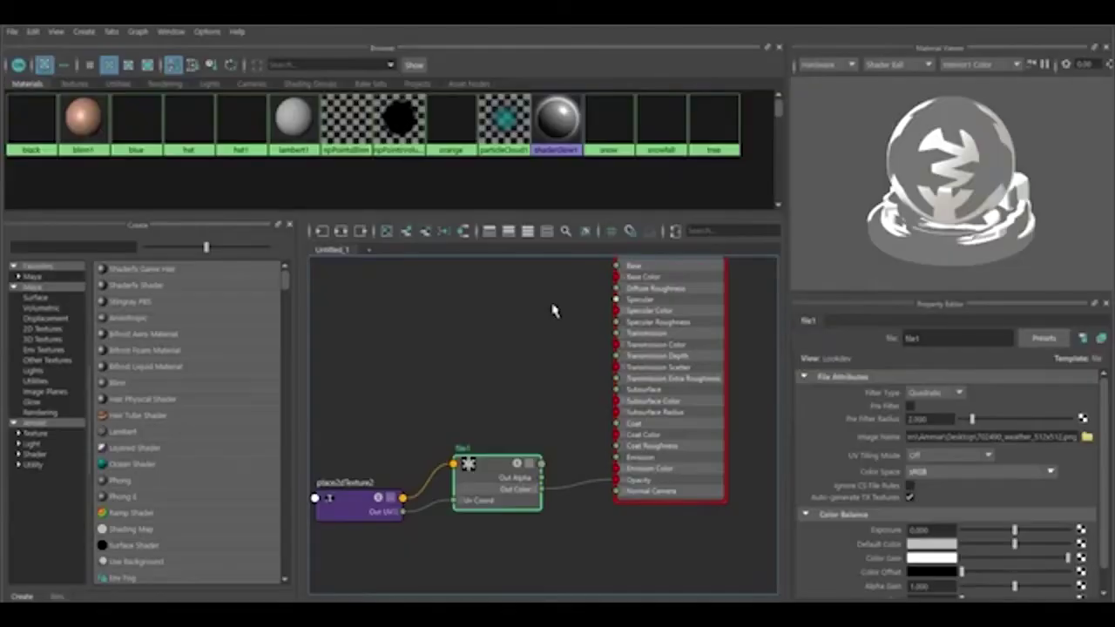
click(61, 594)
click(694, 284)
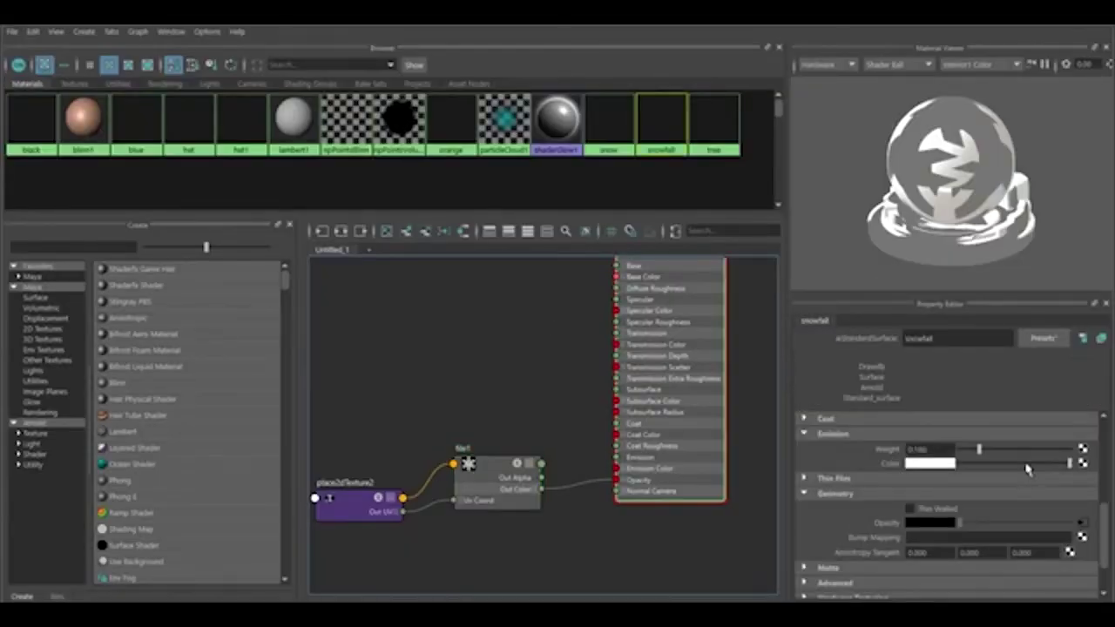
click(945, 463)
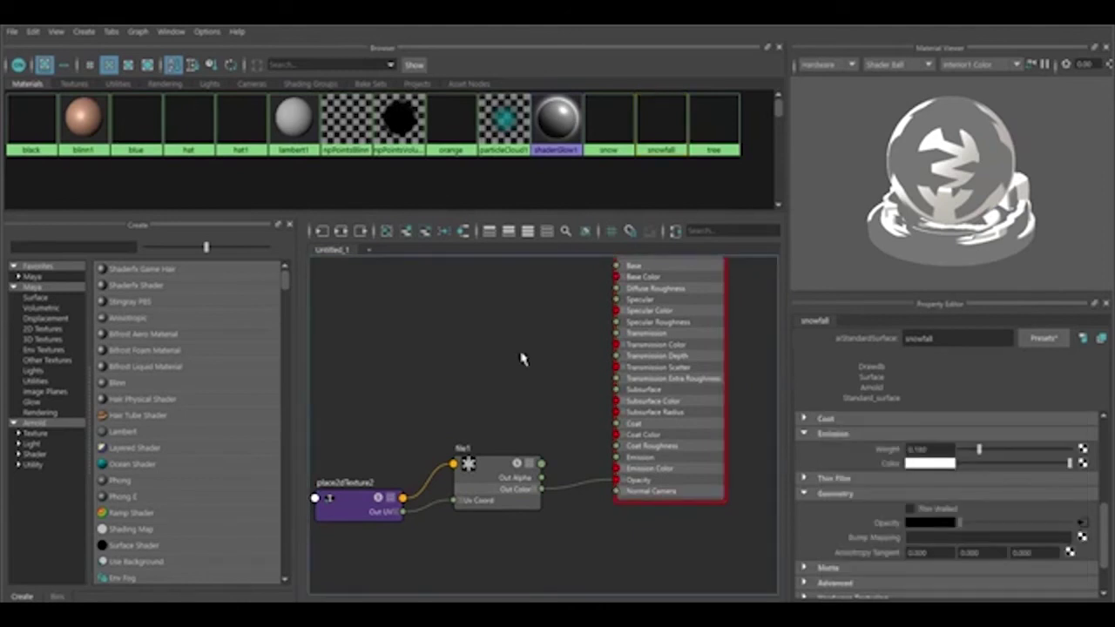
scroll(1004, 455, down, 2)
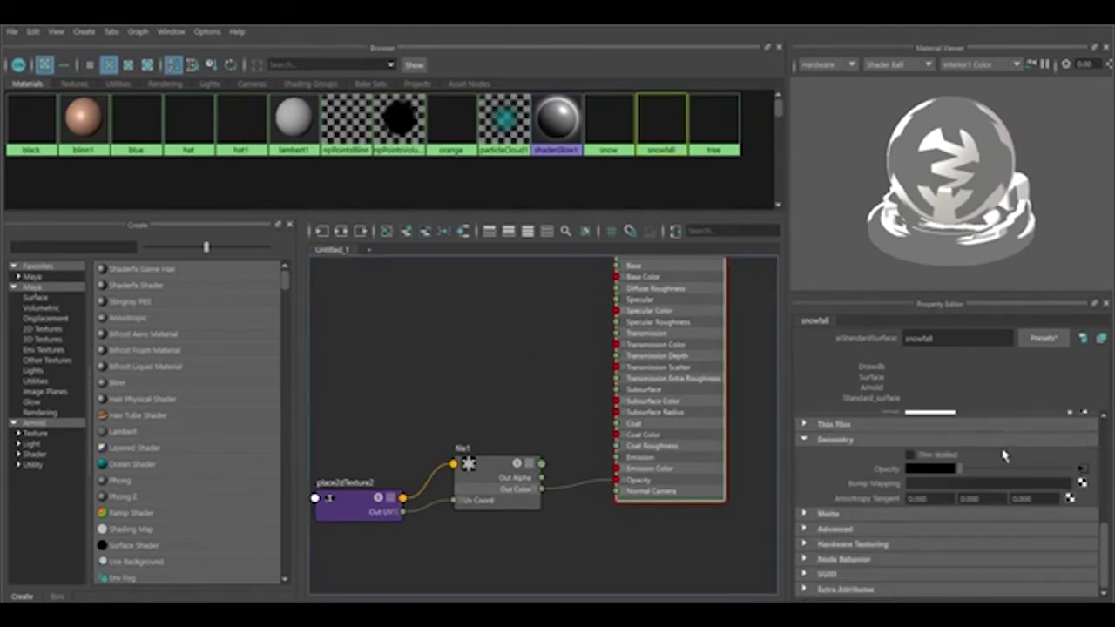
scroll(852, 495, up, 3)
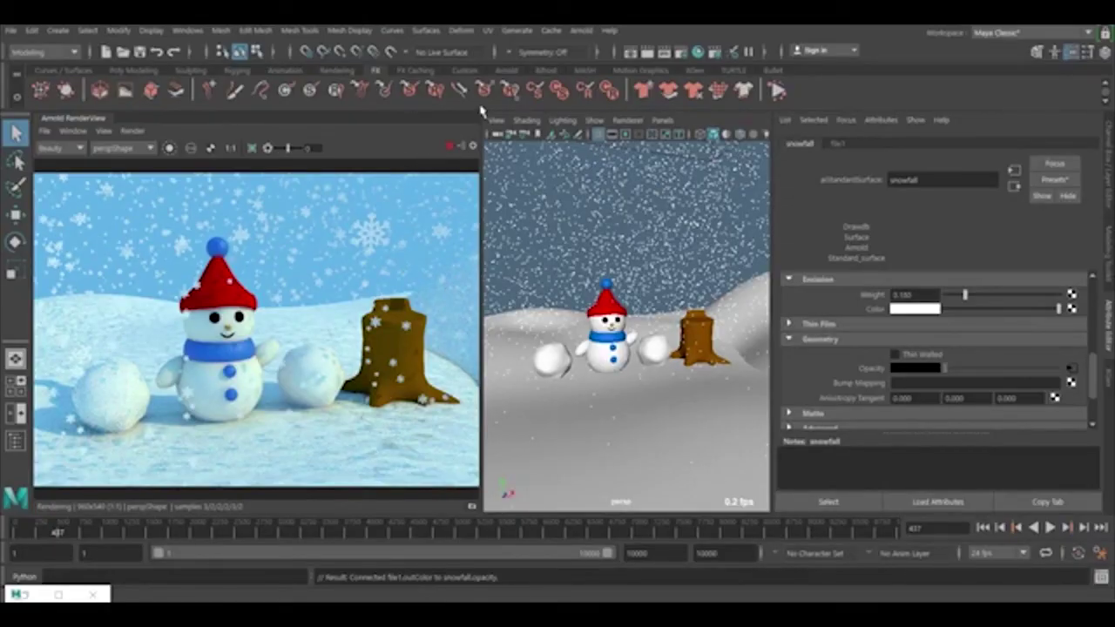
Float the Arnold RenderView full screen and zoom in on the snowman's face
drag(87, 119, 90, 124)
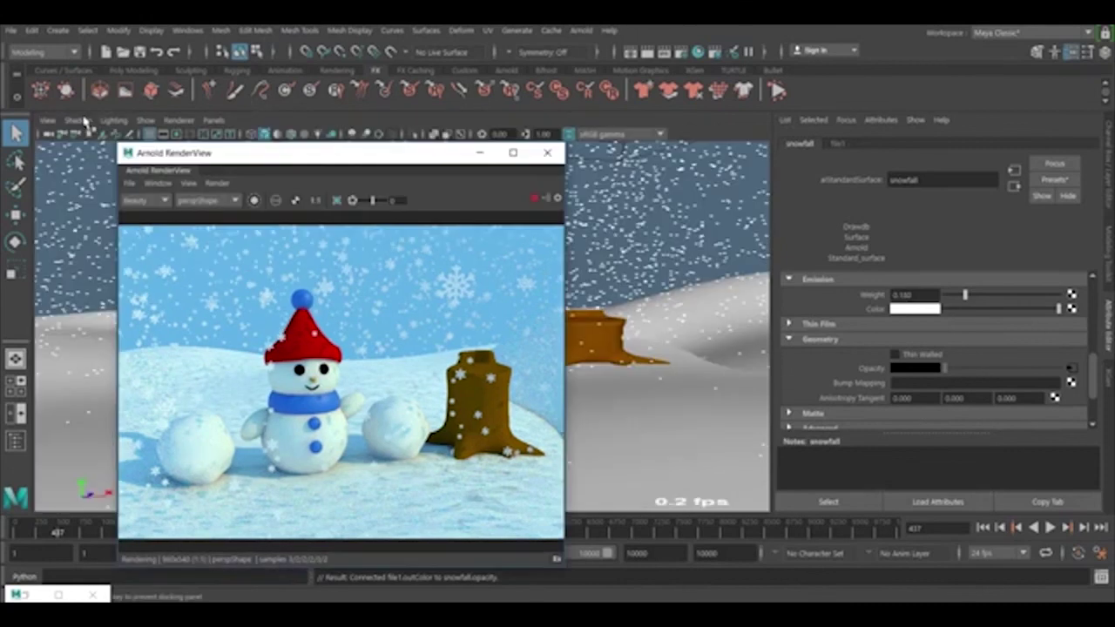
double_click(150, 171)
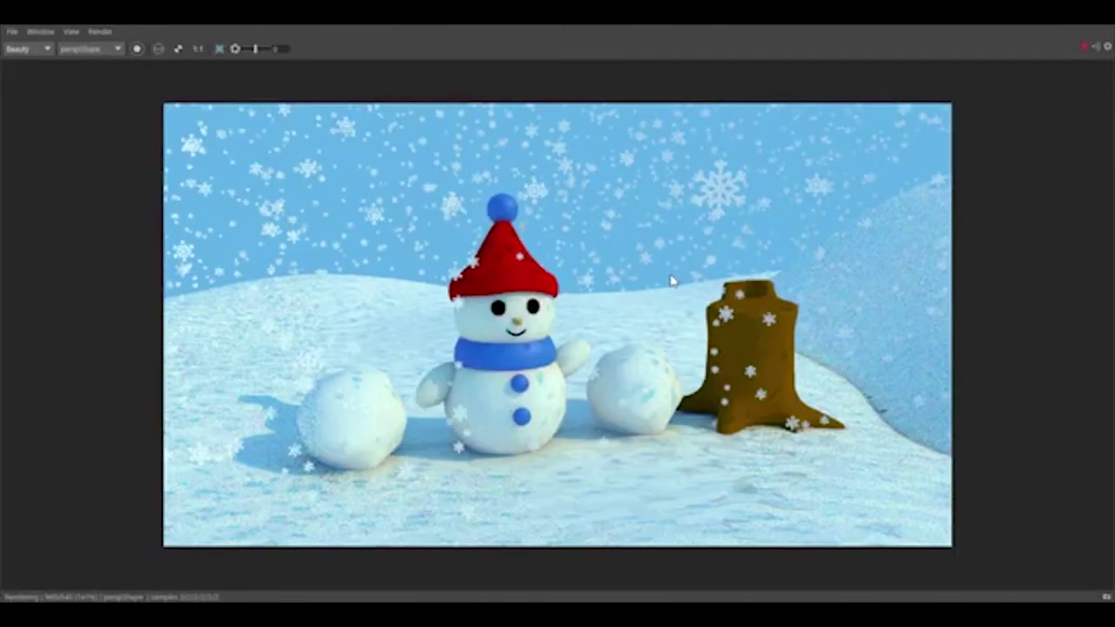
scroll(670, 277, up, 3)
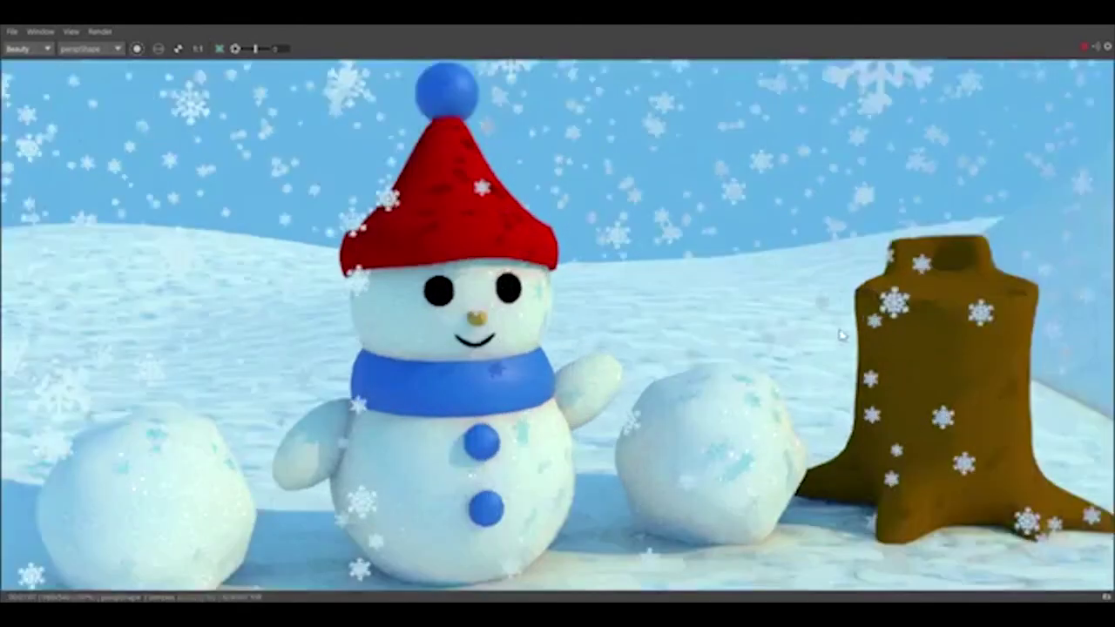
scroll(833, 321, down, 3)
scroll(611, 336, up, 3)
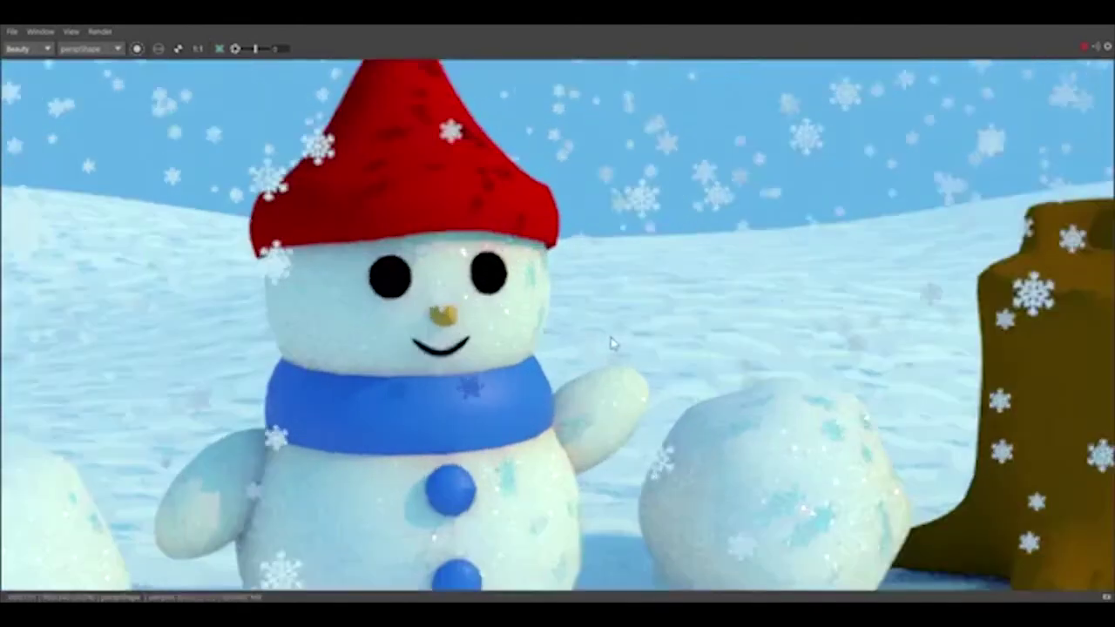
middle_drag(679, 327, 689, 289)
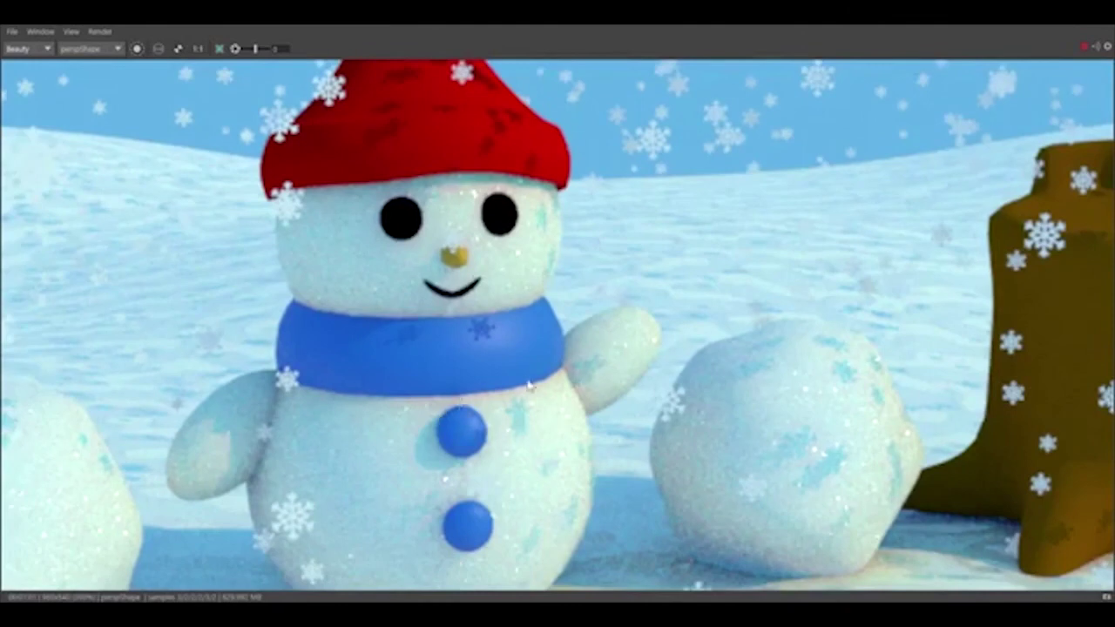
scroll(527, 384, down, 3)
Pan and zoom across the render over the tree stump, the falling snowflakes and the snowman
middle_drag(668, 249, 443, 270)
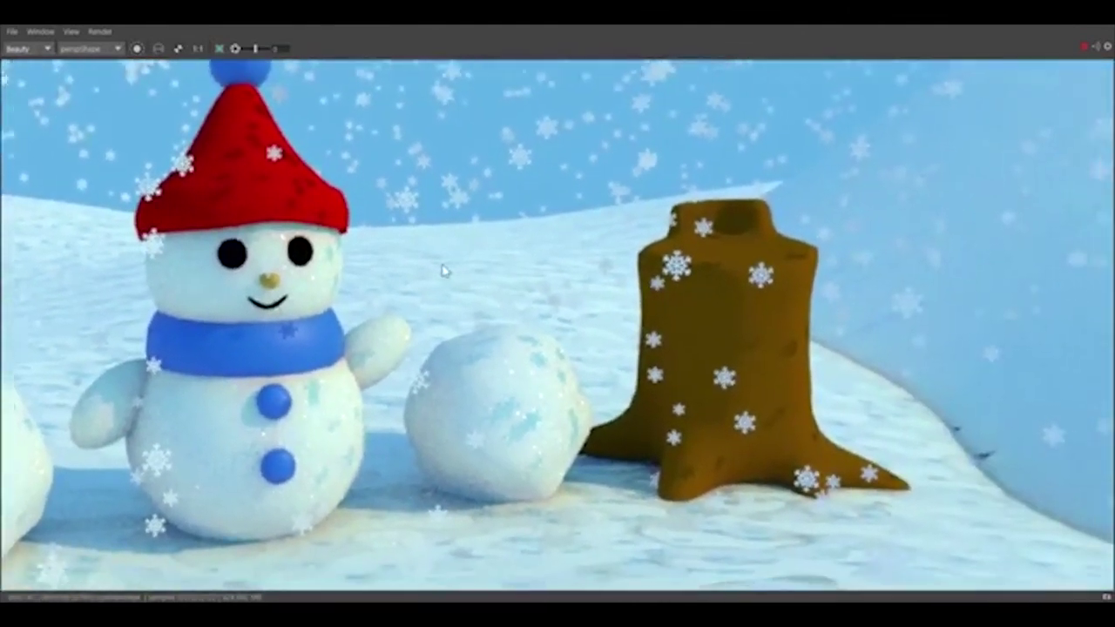
scroll(442, 270, up, 4)
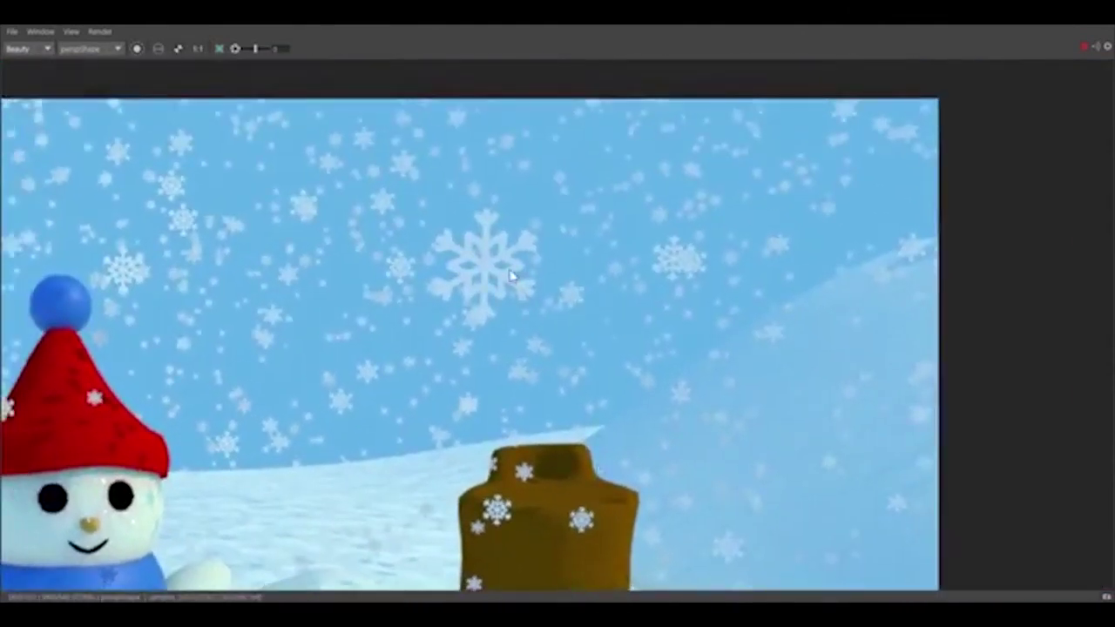
middle_drag(511, 276, 552, 349)
scroll(699, 341, up, 2)
scroll(435, 336, down, 3)
middle_drag(436, 336, 554, 324)
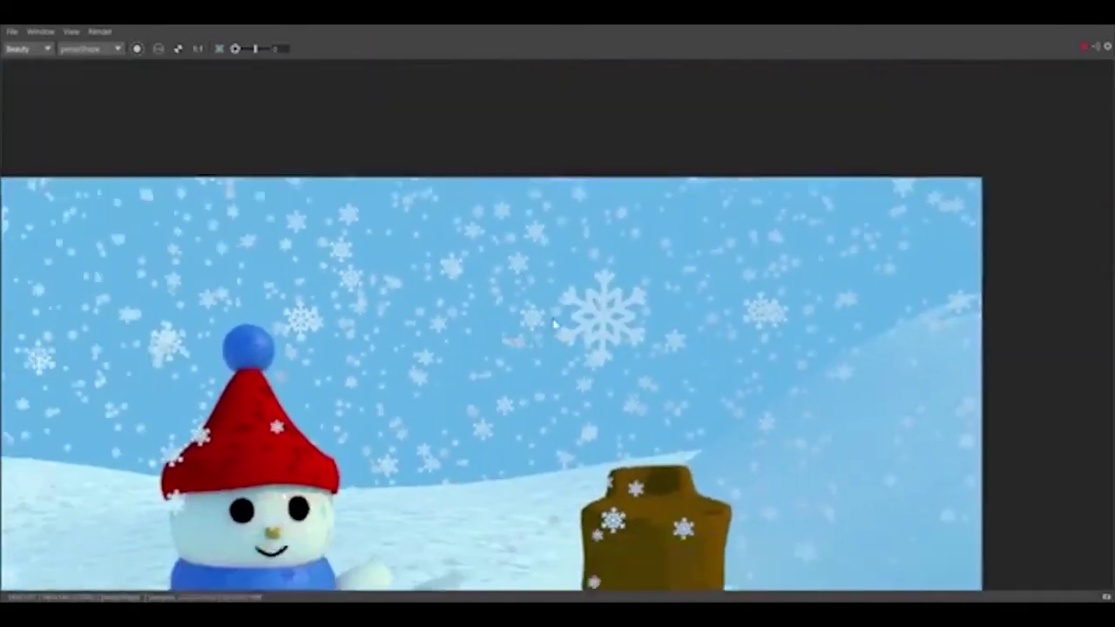
scroll(554, 324, down, 4)
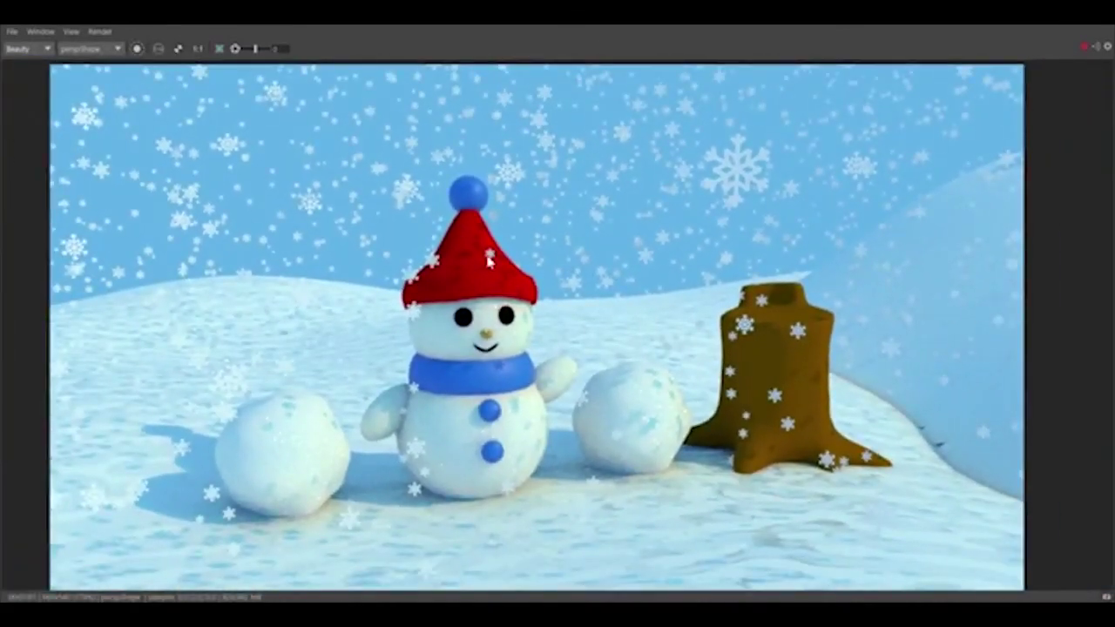